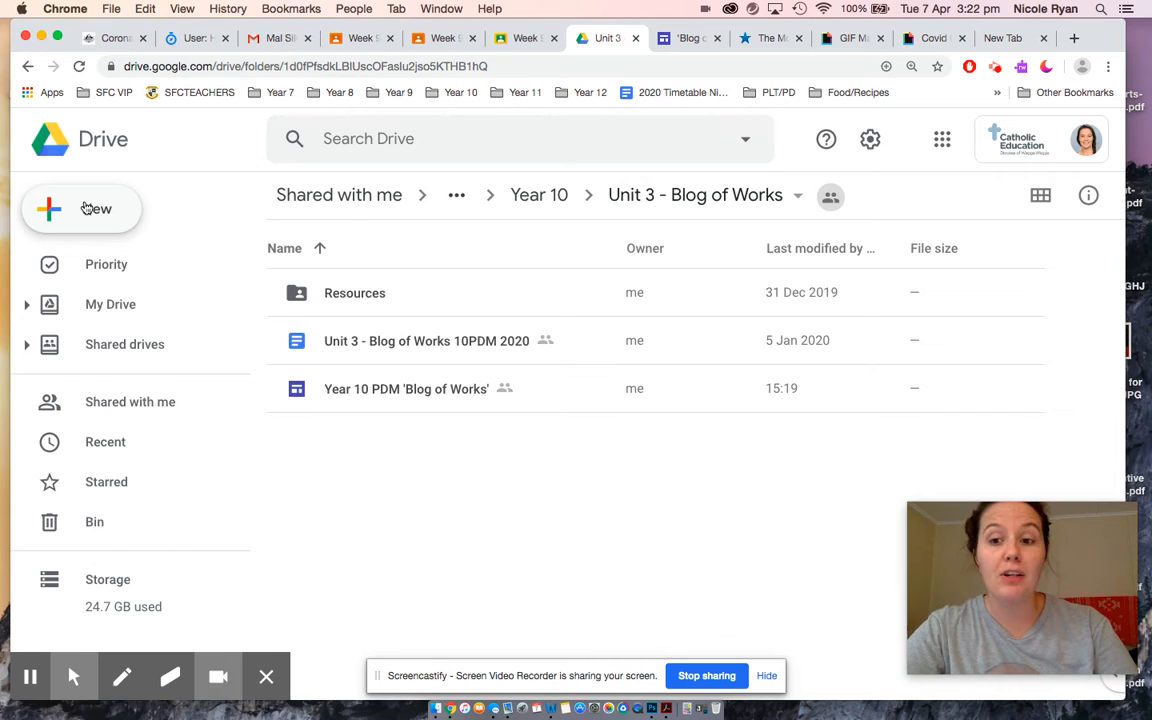
Step: Create a new Google Site in the shared Unit 3 - Blog of Works folder, accepting the folder's sharing permissions
{"action": "left_click", "coordinate": [86, 208]}
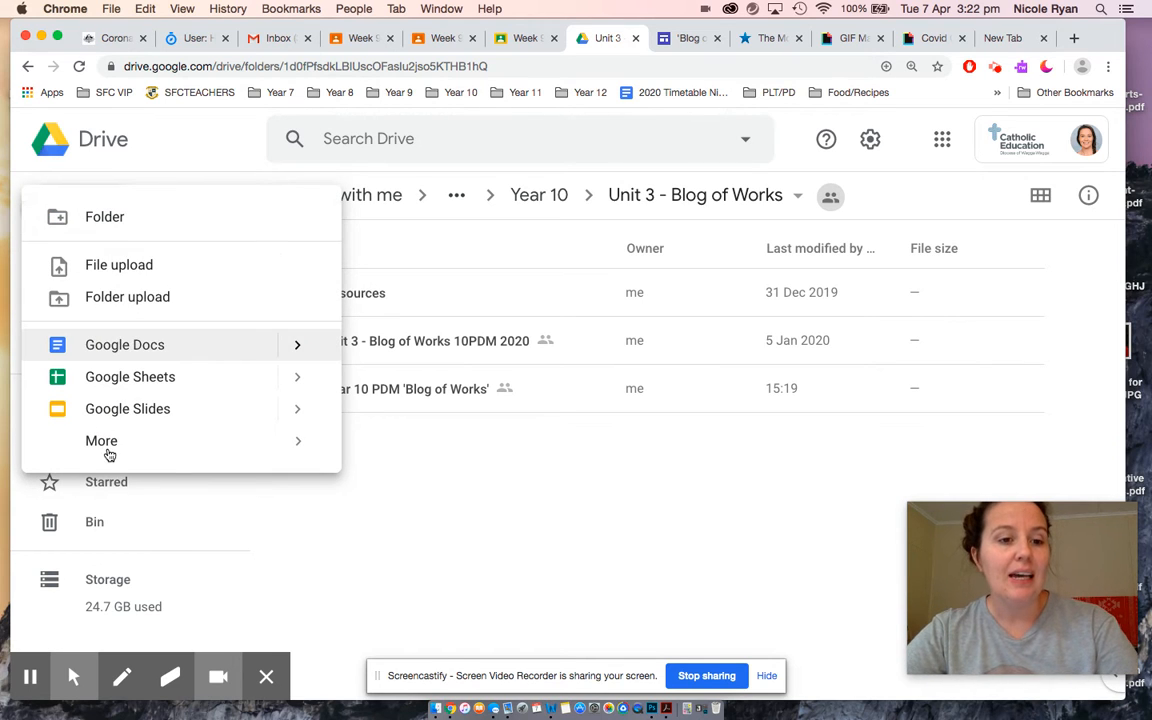
{"action": "mouse_move", "coordinate": [99, 446]}
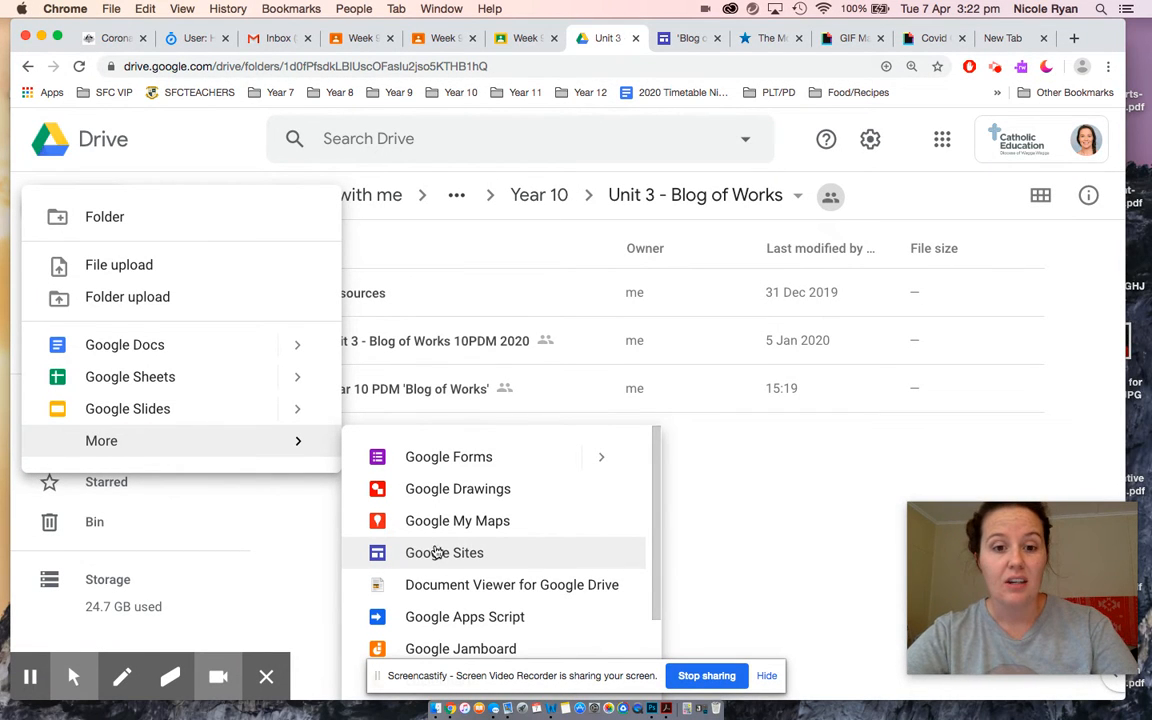
{"action": "left_click", "coordinate": [449, 552]}
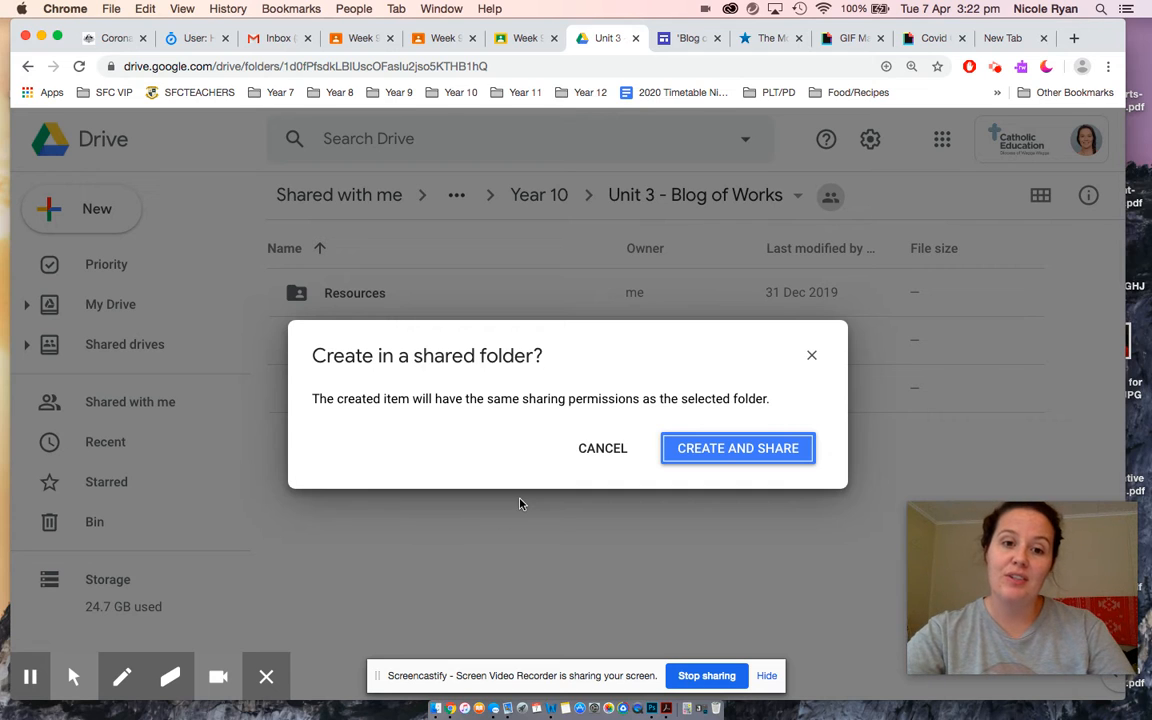
{"action": "left_click", "coordinate": [715, 455]}
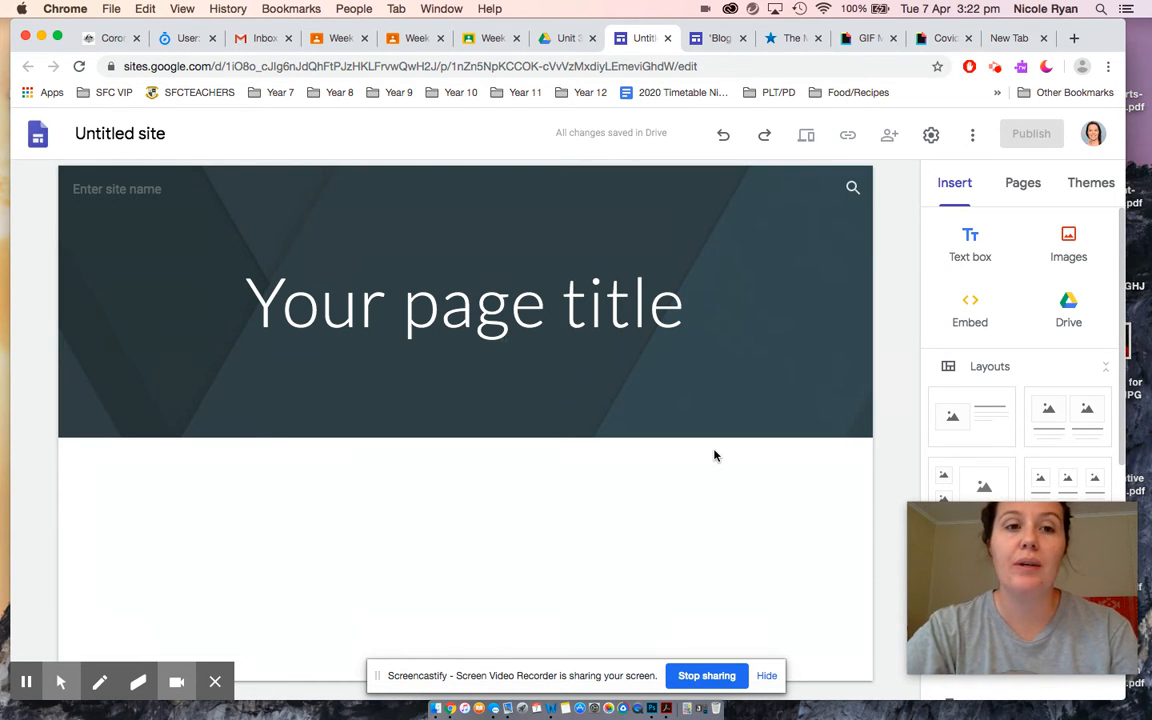
Step: Name the untitled site with the teacher's title and surname followed by "- Blog of Works", and dismiss the brand image settings
{"action": "left_click", "coordinate": [108, 135]}
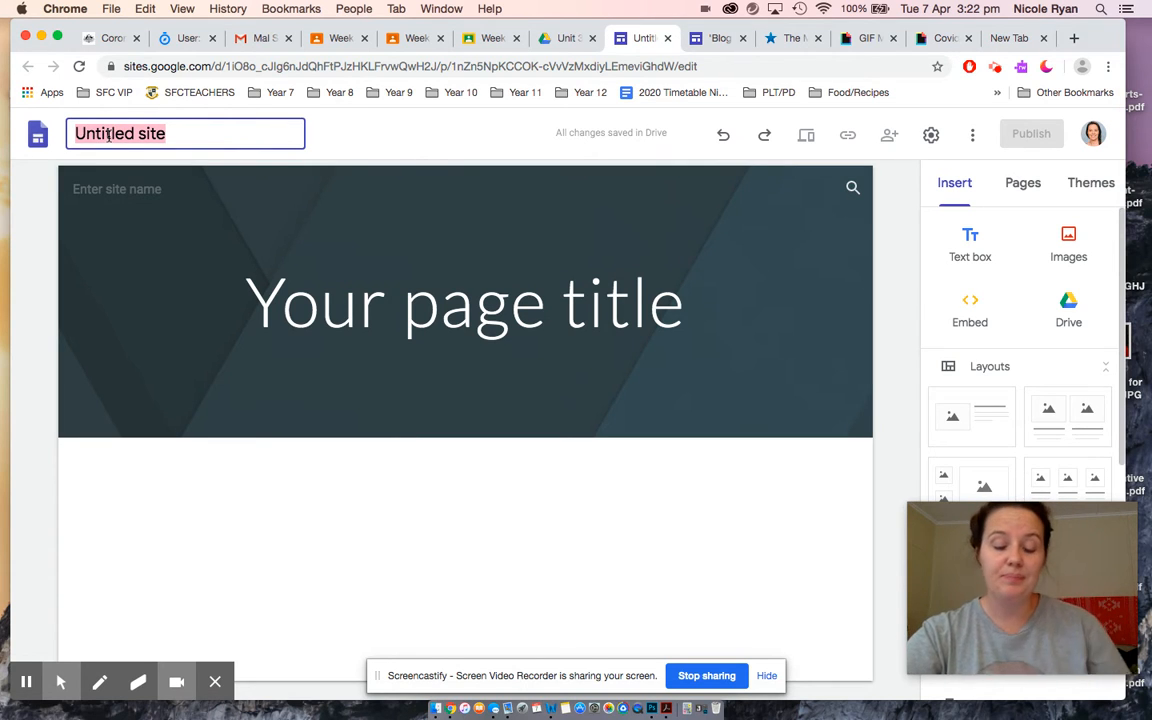
{"action": "type", "text": "Miss Ran"}
{"action": "key", "text": "BackSpace"}
{"action": "key", "text": "BackSpace"}
{"action": "type", "text": "yan - Bl"}
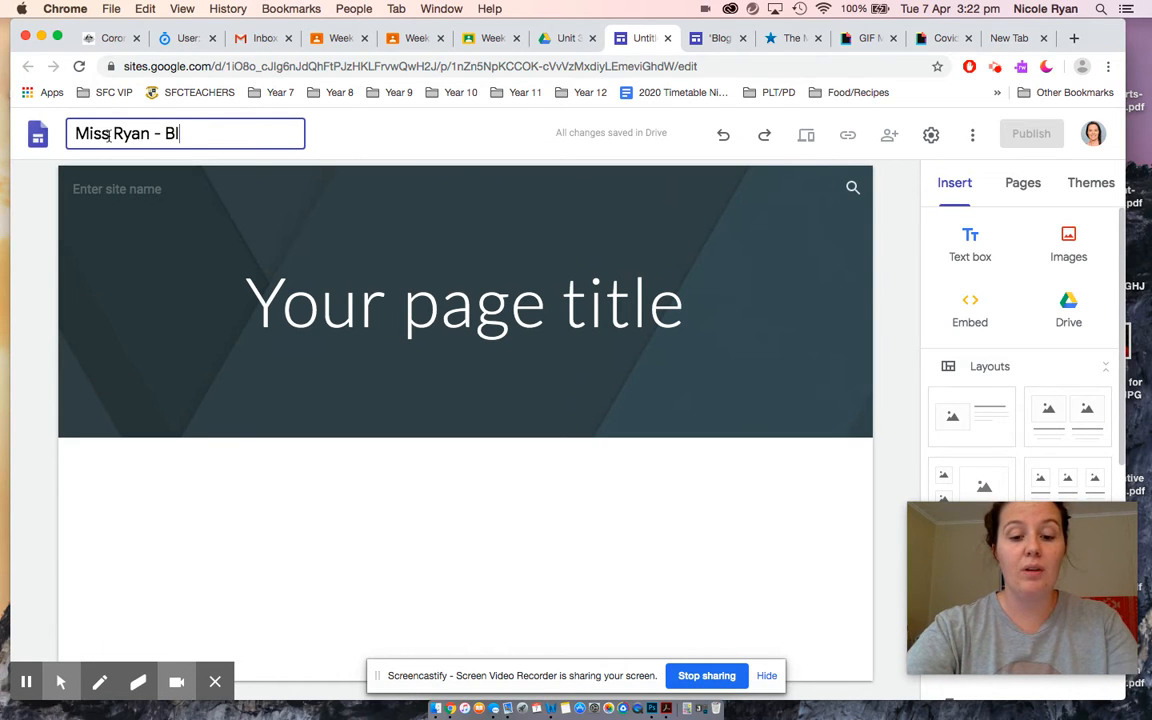
{"action": "type", "text": "og of Works"}
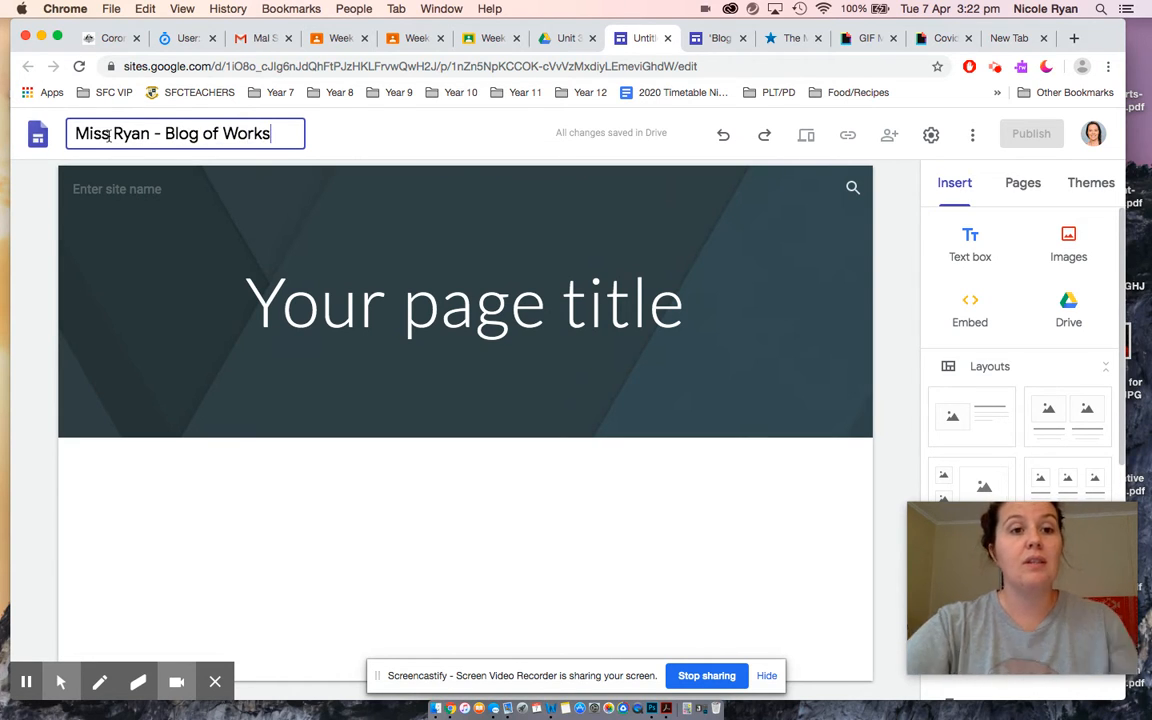
{"action": "left_click", "coordinate": [76, 224]}
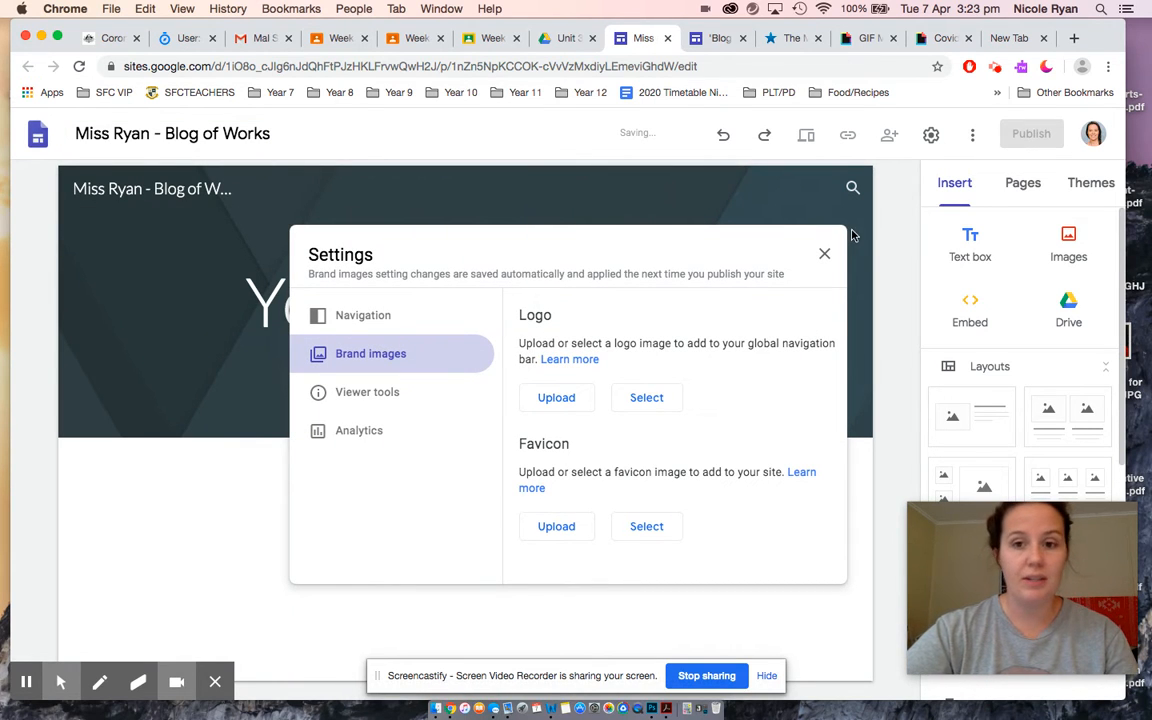
{"action": "left_click", "coordinate": [824, 253]}
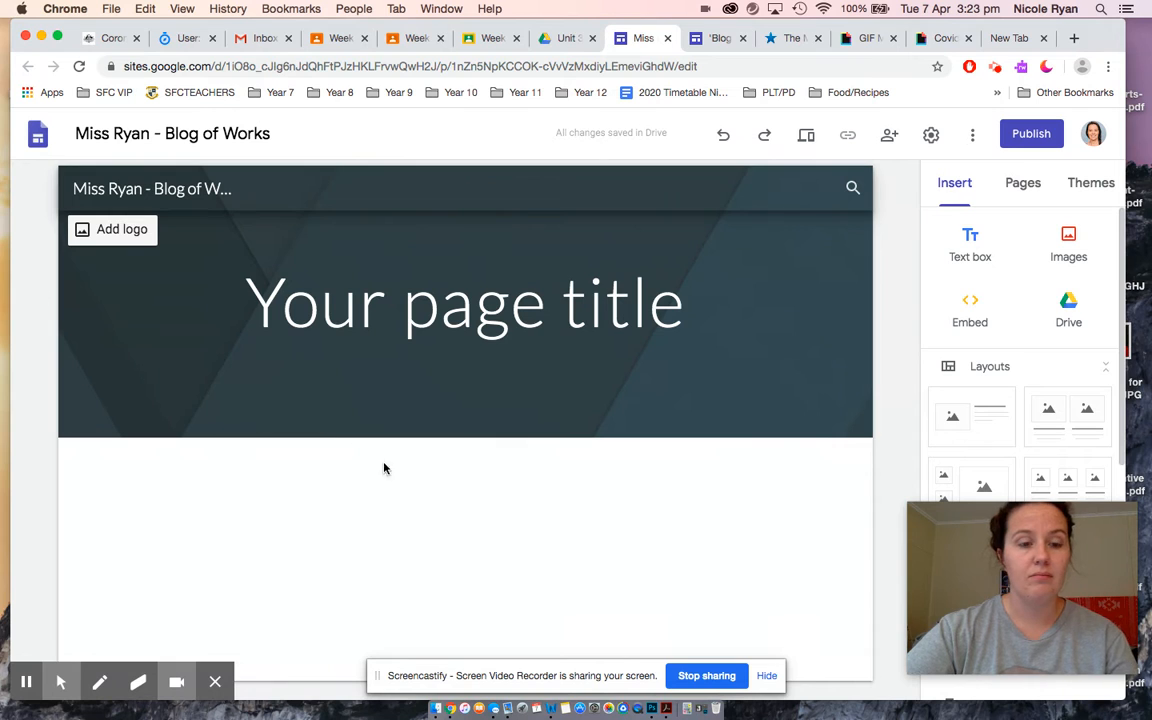
Step: Preview the existing Year 10 PDM 'Blog of Works' site and look through its Home page
{"action": "mouse_move", "coordinate": [463, 253]}
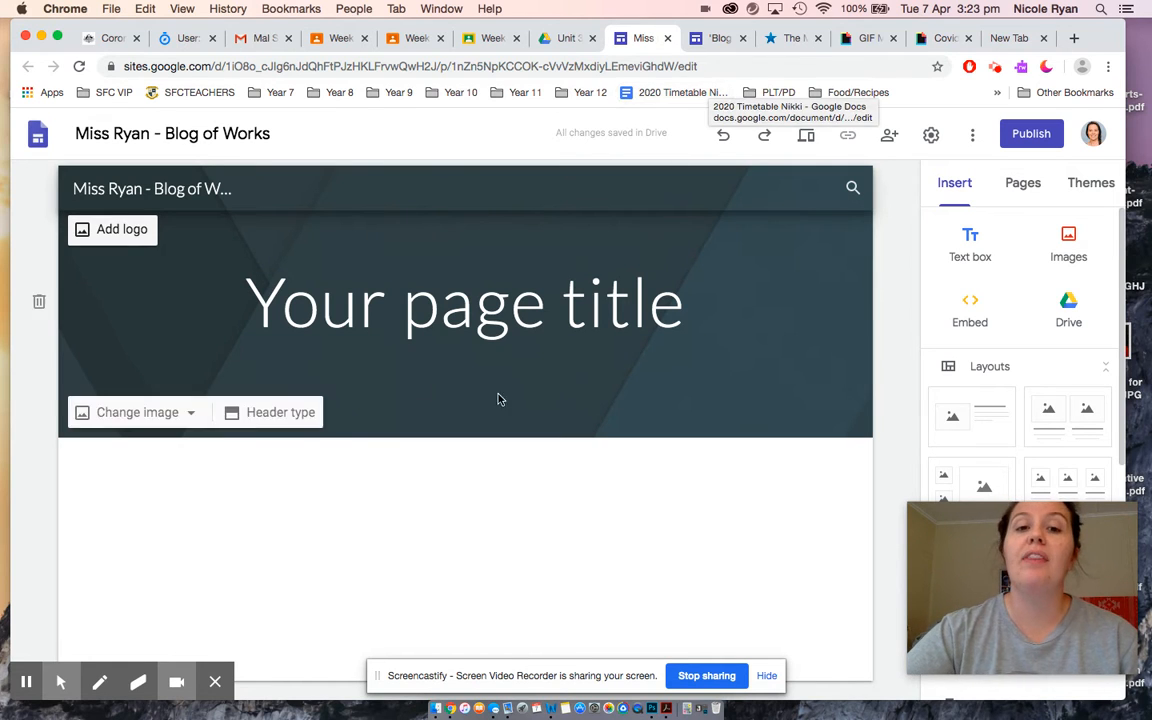
{"action": "left_click", "coordinate": [711, 38]}
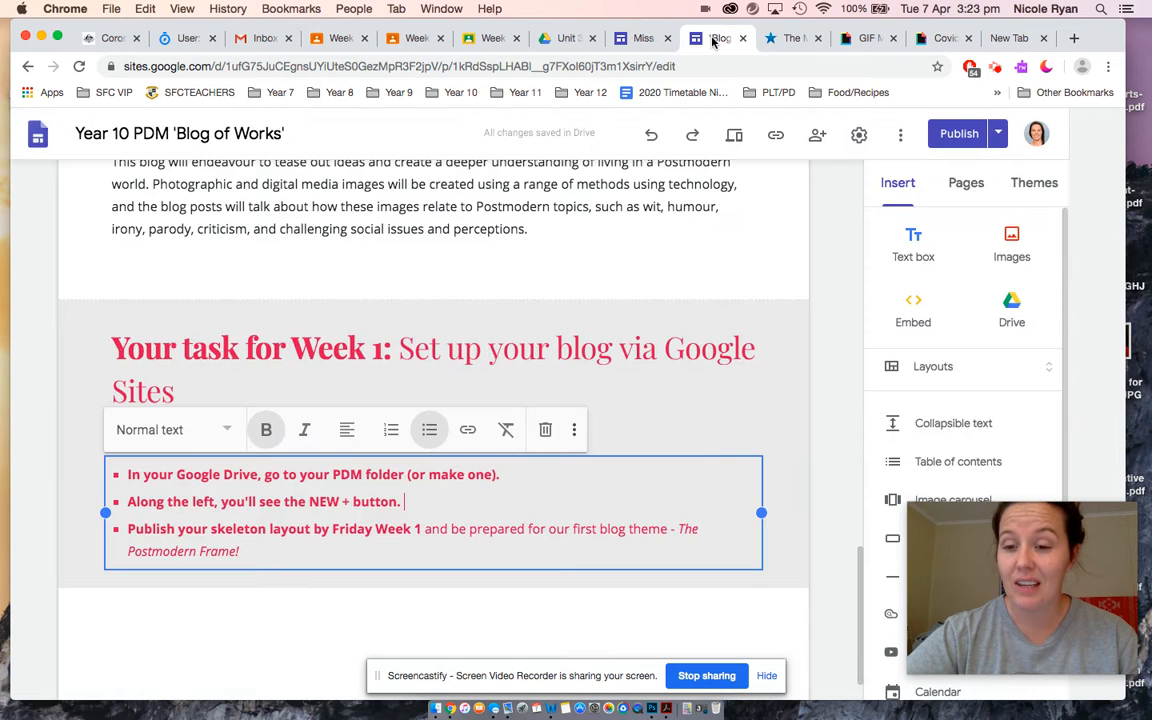
{"action": "scroll", "coordinate": [532, 292], "scroll_direction": "up", "scroll_amount": 15}
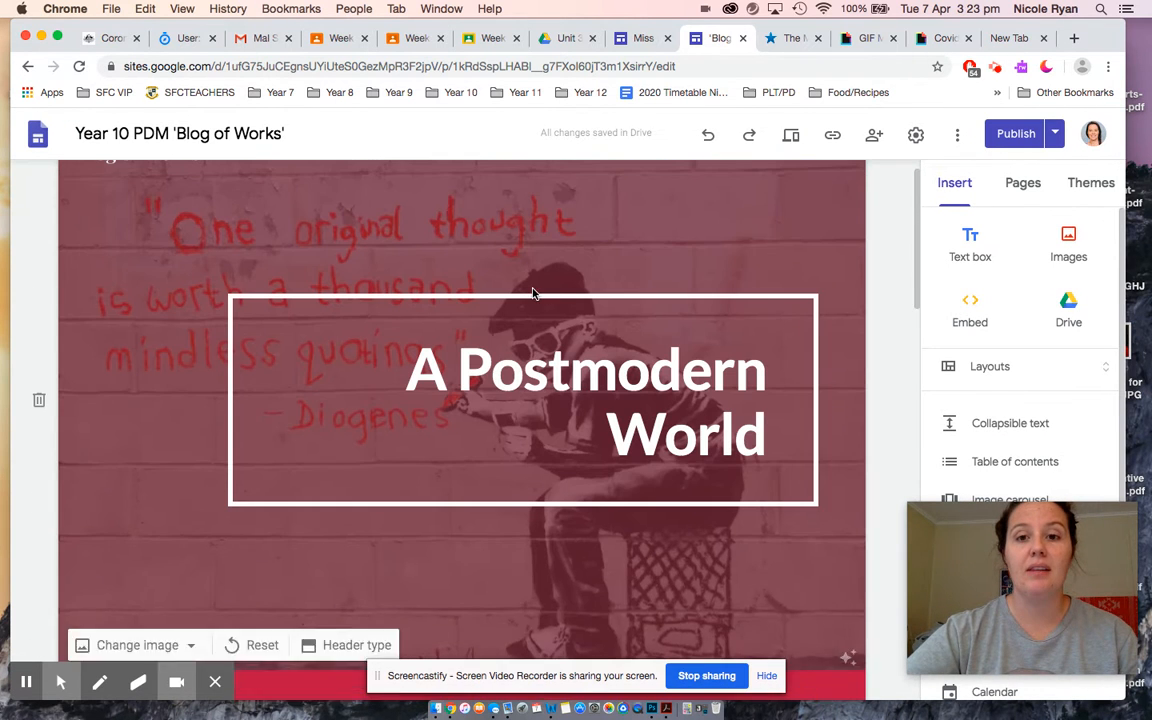
{"action": "left_click", "coordinate": [790, 136]}
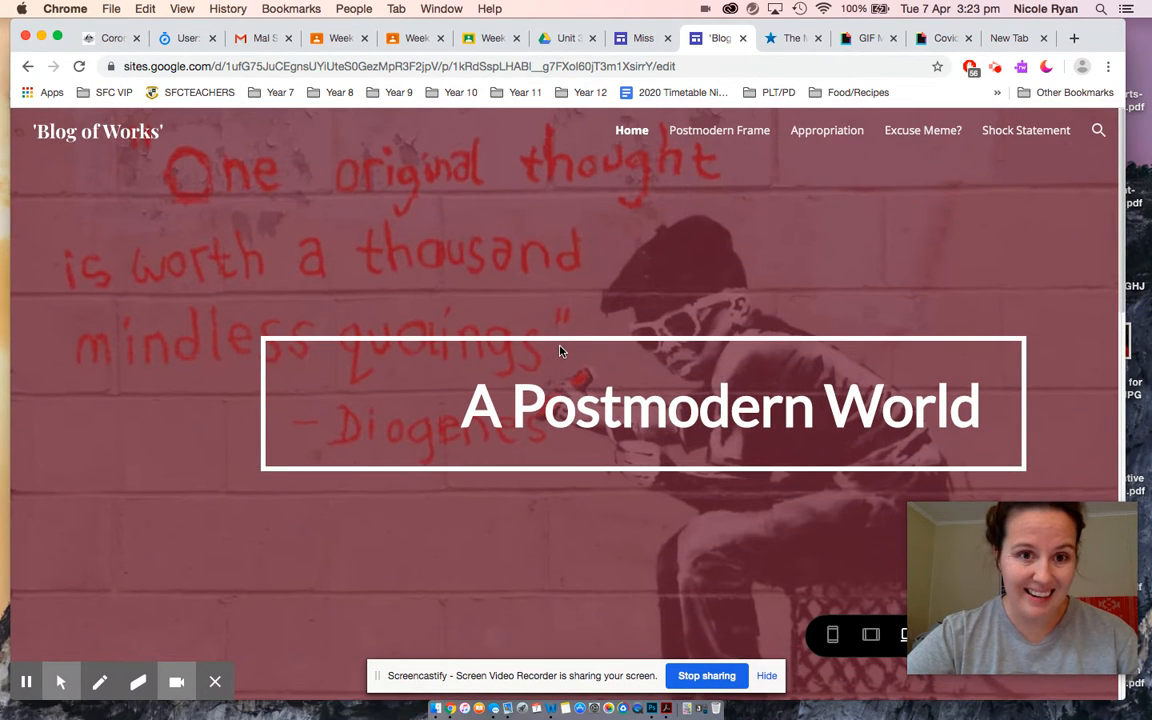
{"action": "scroll", "coordinate": [560, 350], "scroll_direction": "down", "scroll_amount": 5}
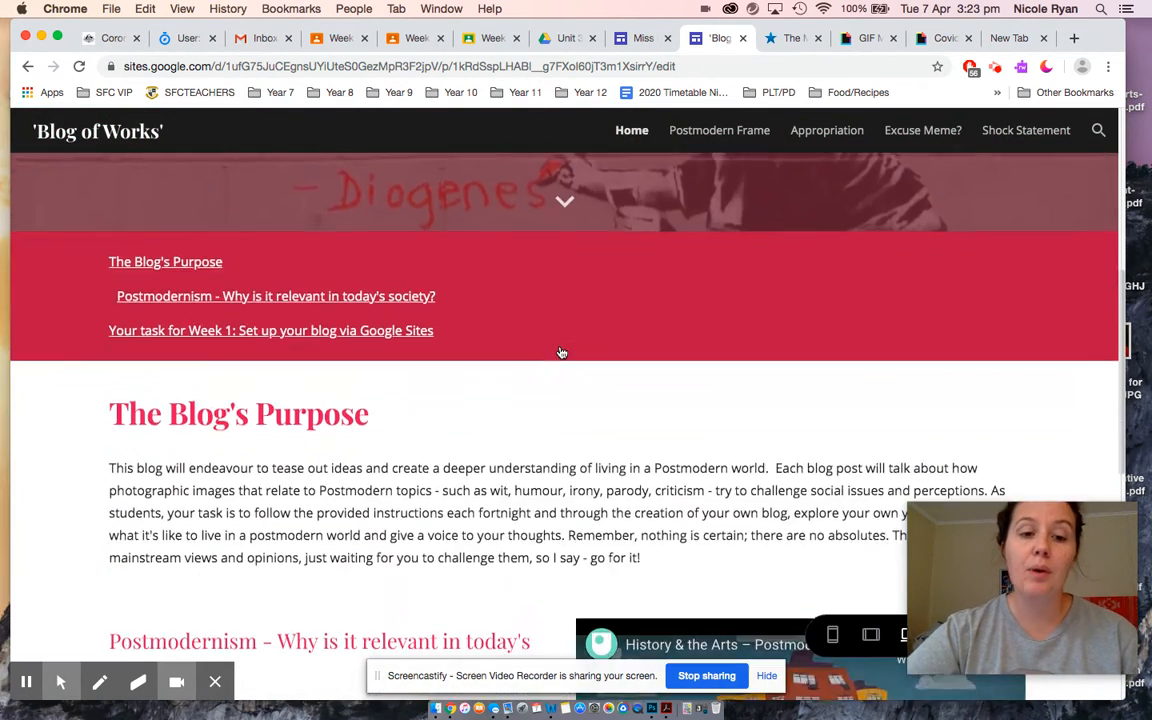
{"action": "scroll", "coordinate": [560, 350], "scroll_direction": "down", "scroll_amount": 10}
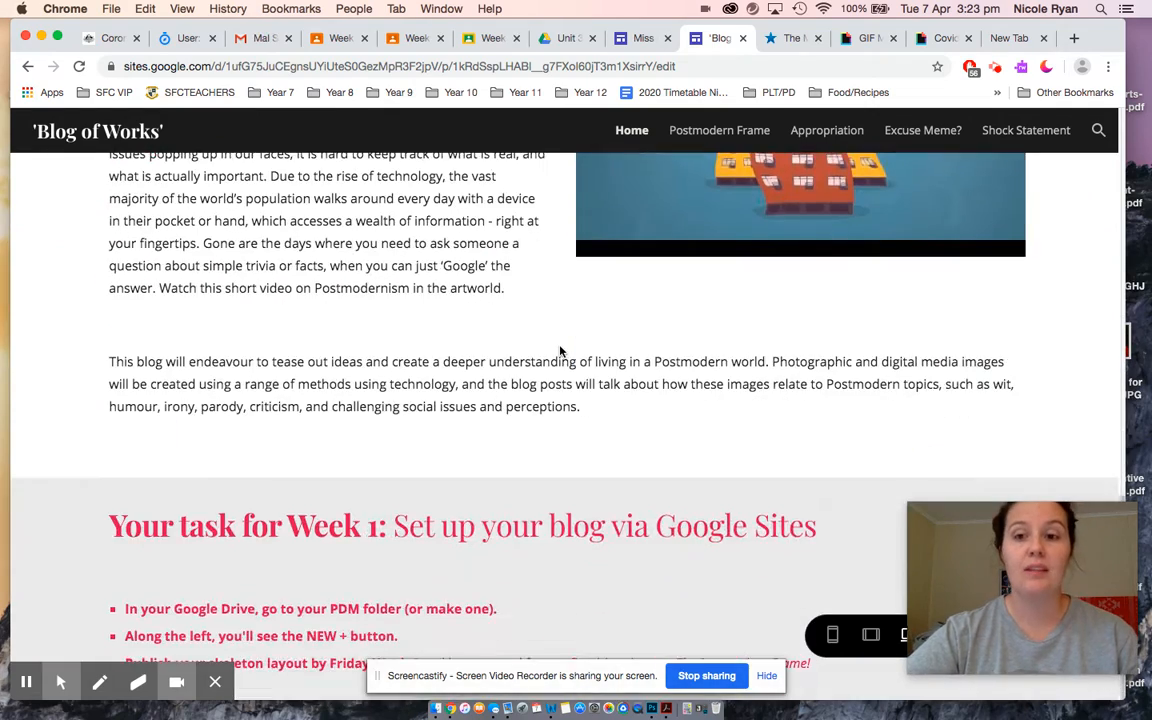
{"action": "scroll", "coordinate": [560, 352], "scroll_direction": "up", "scroll_amount": 15}
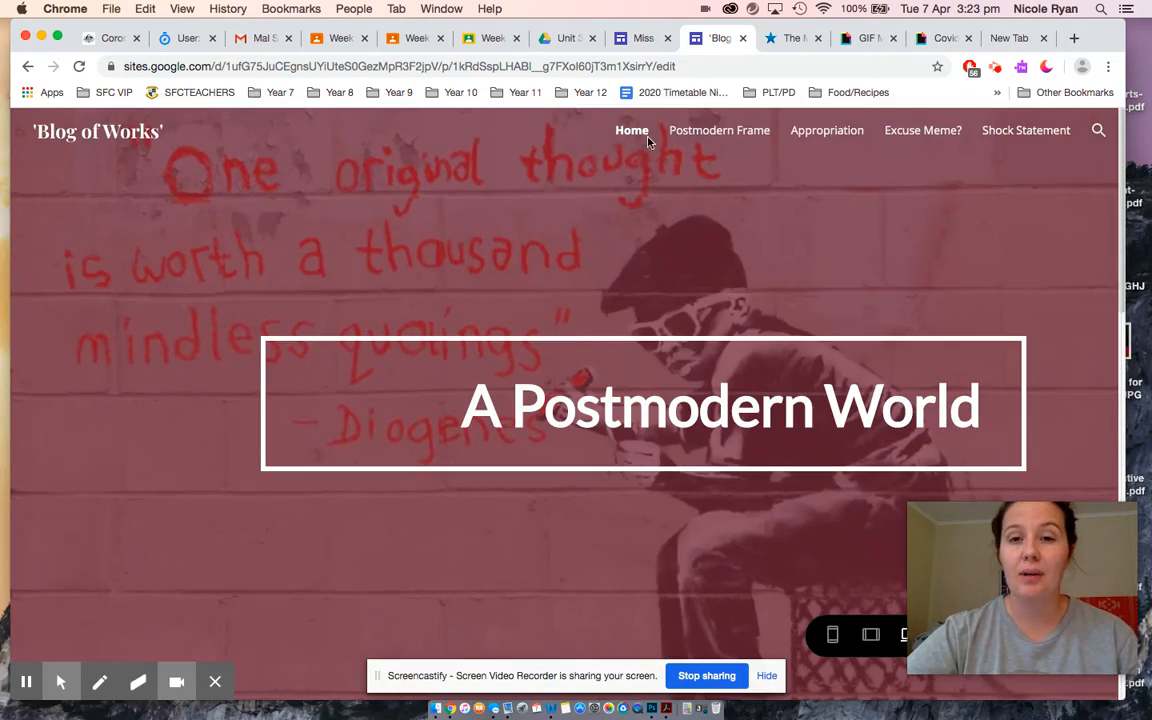
Step: Examine the Postmodern Frame page of the previewed example blog, including its contents links, article sections and images
{"action": "left_click", "coordinate": [697, 136]}
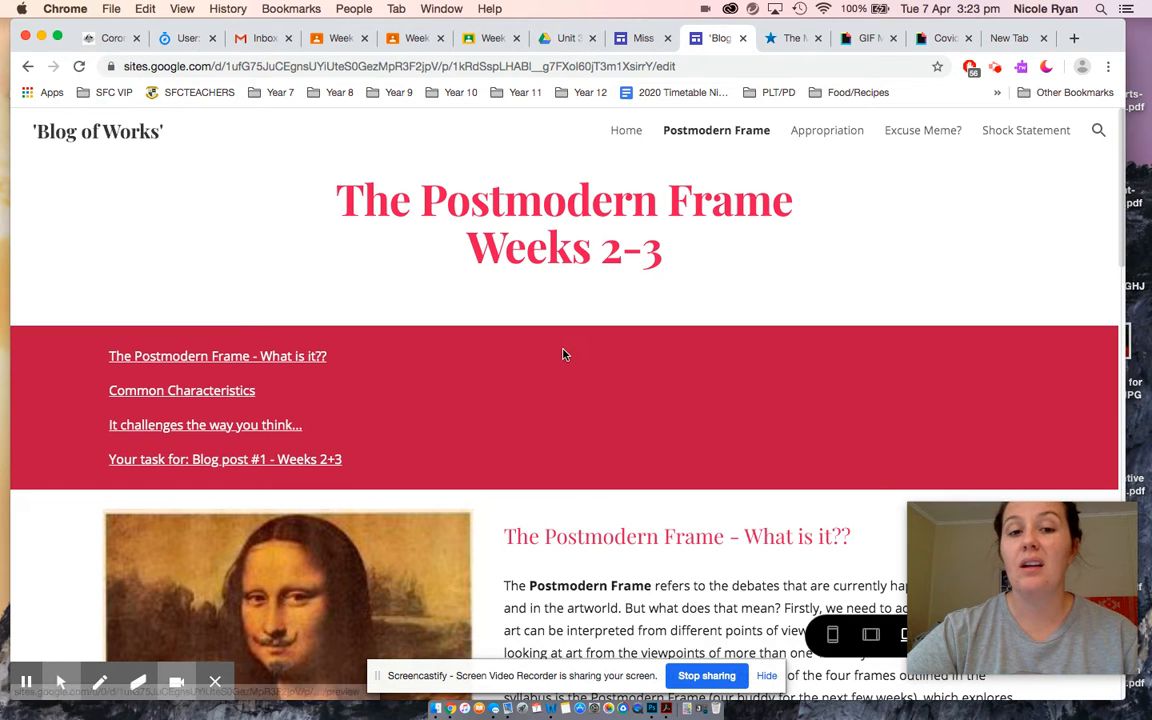
{"action": "scroll", "coordinate": [563, 354], "scroll_direction": "down", "scroll_amount": 1}
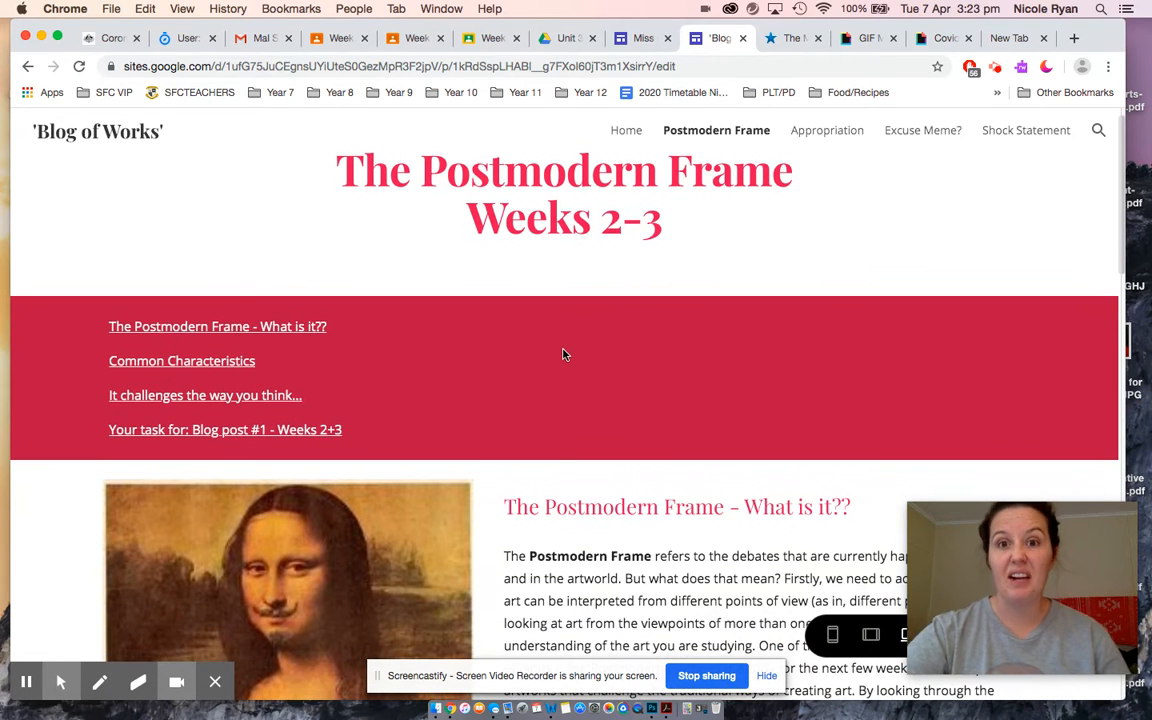
{"action": "scroll", "coordinate": [563, 354], "scroll_direction": "down", "scroll_amount": 10}
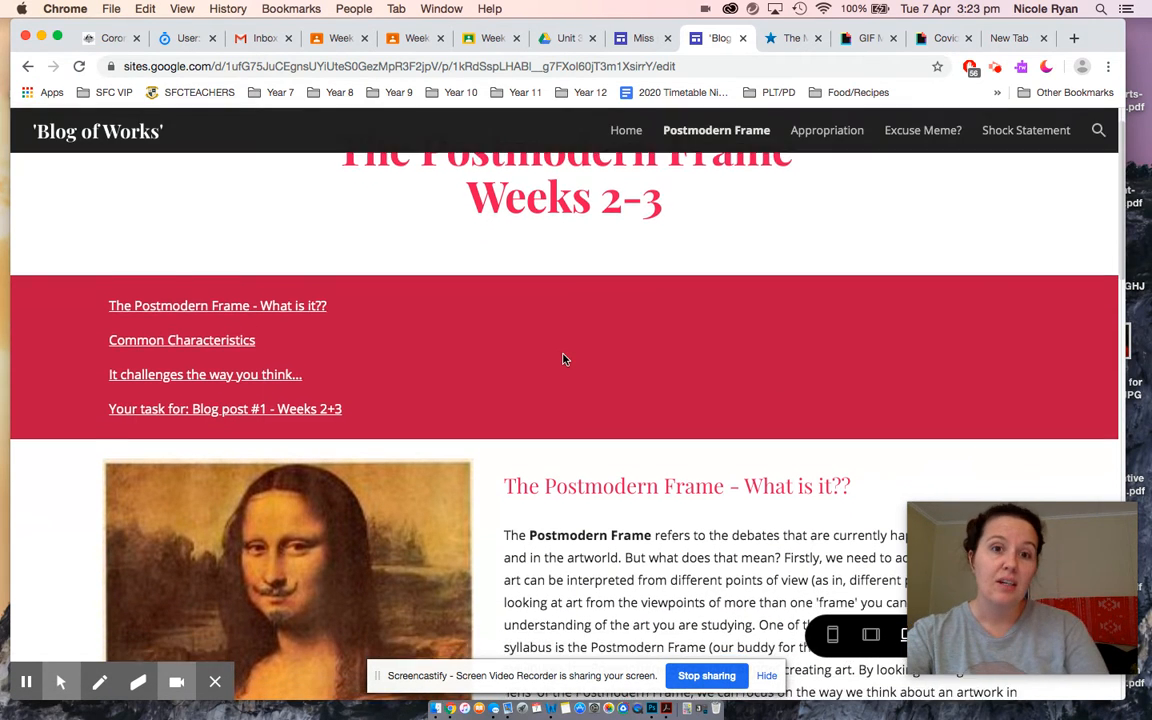
{"action": "scroll", "coordinate": [563, 359], "scroll_direction": "down", "scroll_amount": 8}
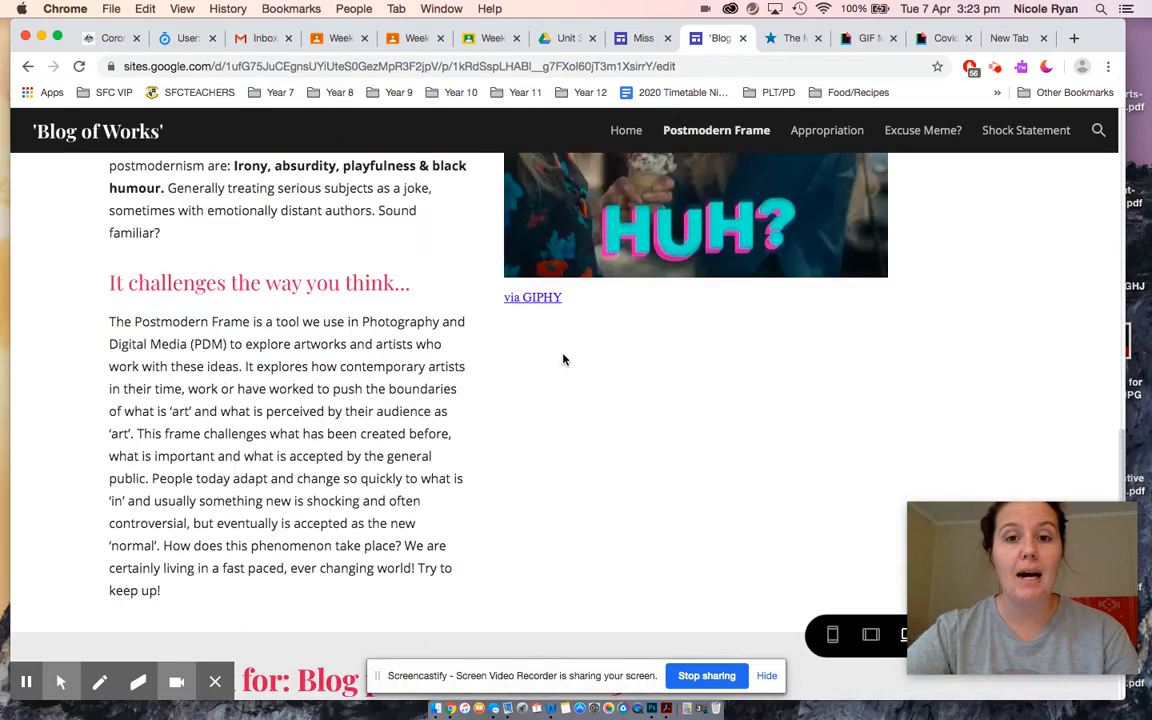
{"action": "scroll", "coordinate": [563, 359], "scroll_direction": "up", "scroll_amount": 15}
{"action": "scroll", "coordinate": [563, 359], "scroll_direction": "up", "scroll_amount": 2}
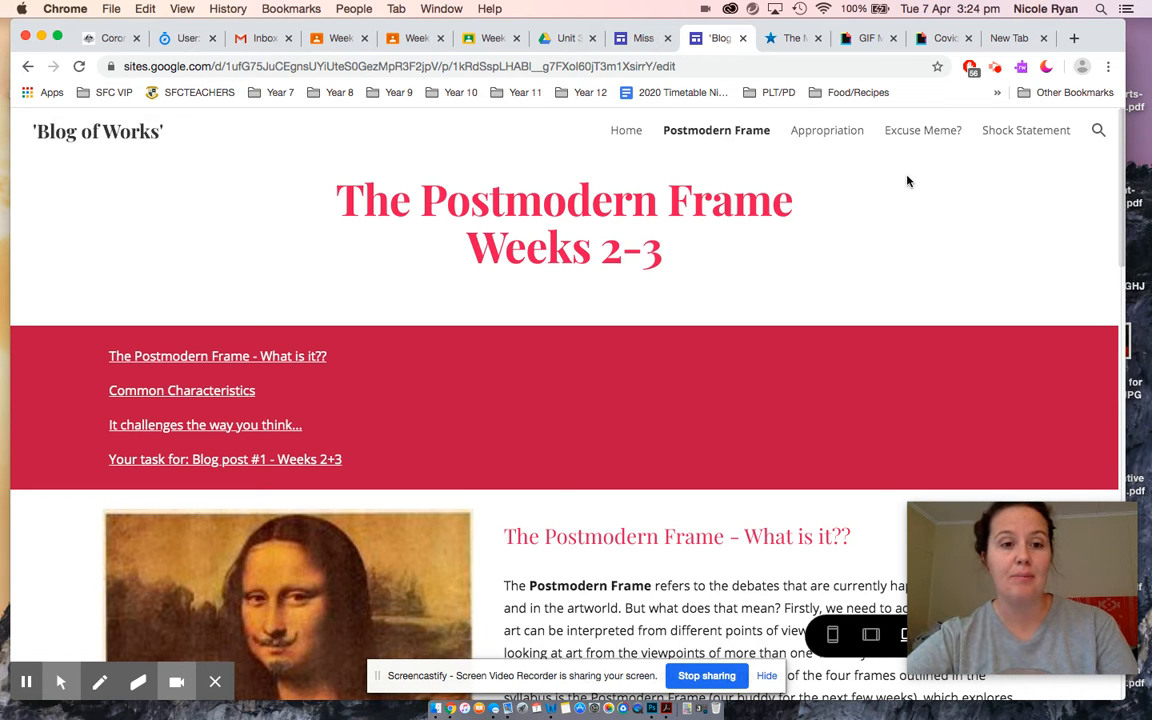
{"action": "scroll", "coordinate": [532, 246], "scroll_direction": "down", "scroll_amount": 1}
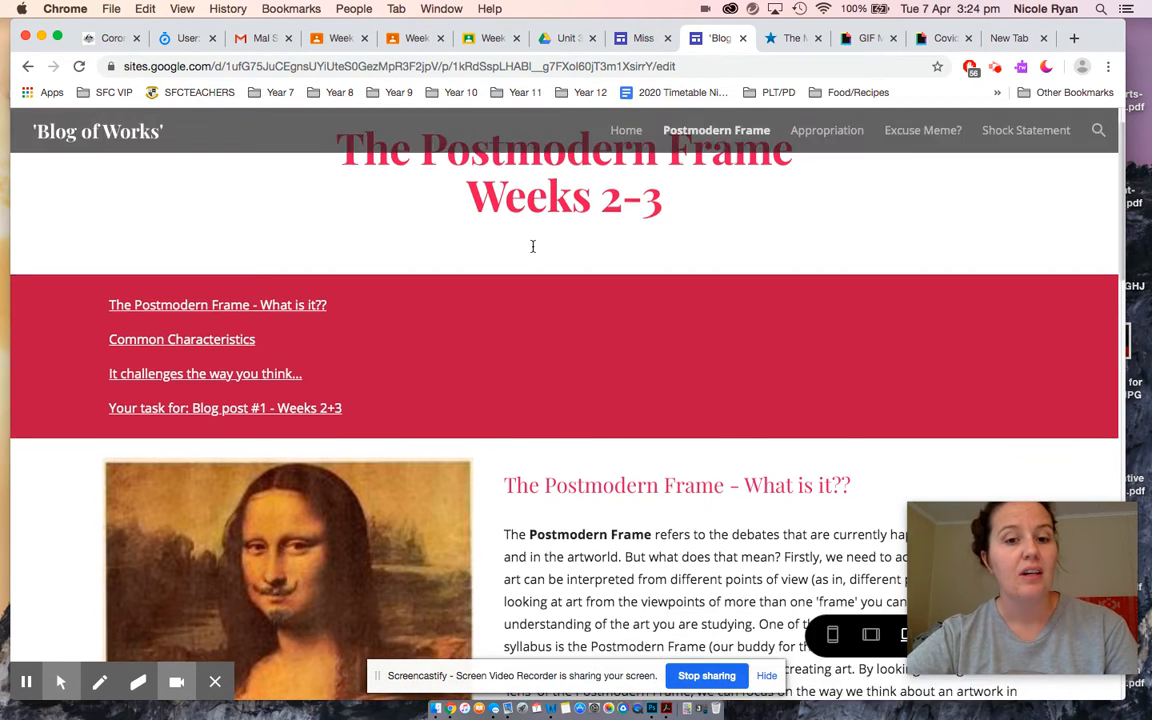
{"action": "scroll", "coordinate": [532, 246], "scroll_direction": "down", "scroll_amount": 10}
{"action": "scroll", "coordinate": [532, 250], "scroll_direction": "down", "scroll_amount": 2}
{"action": "scroll", "coordinate": [532, 240], "scroll_direction": "up", "scroll_amount": 10}
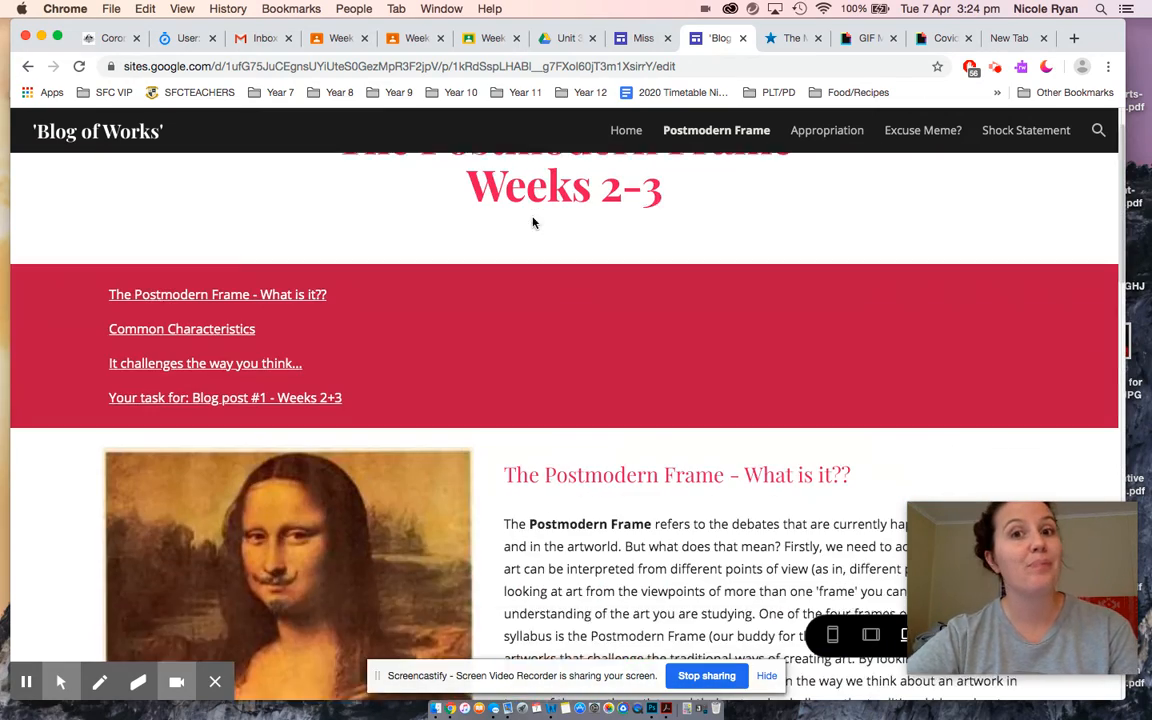
{"action": "scroll", "coordinate": [532, 222], "scroll_direction": "up", "scroll_amount": 1}
Step: Return to the new Blog of Works site and apply the Diplomat theme
{"action": "left_click", "coordinate": [641, 38]}
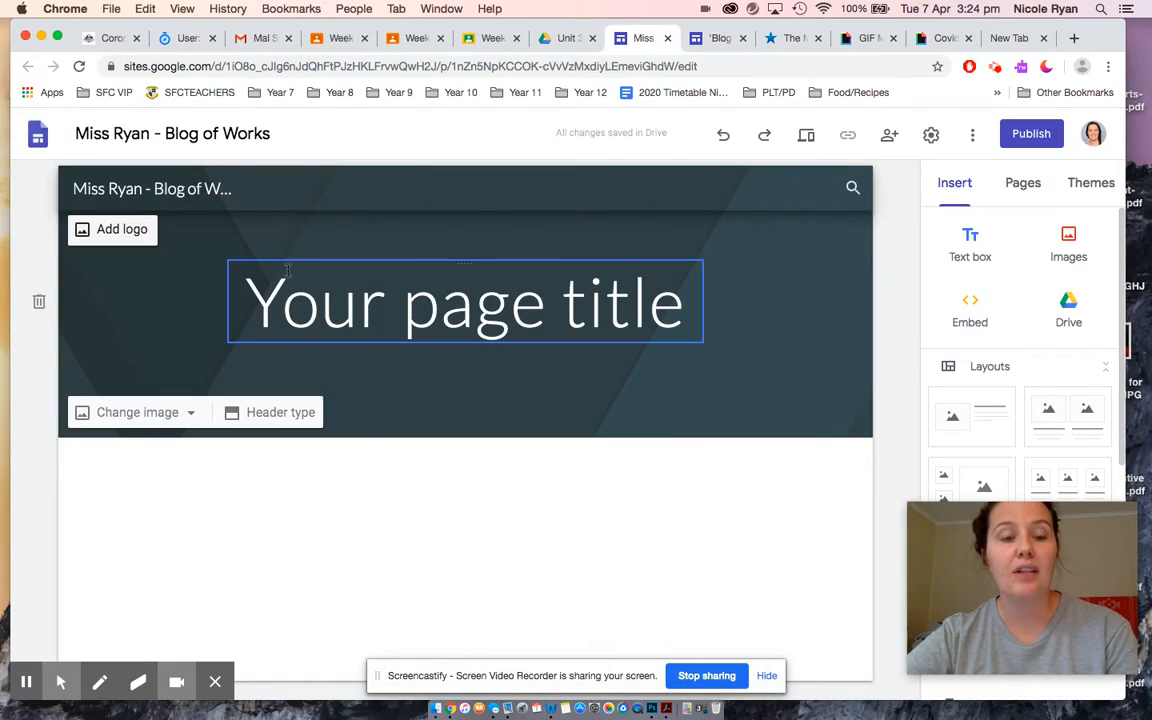
{"action": "left_click", "coordinate": [1098, 184]}
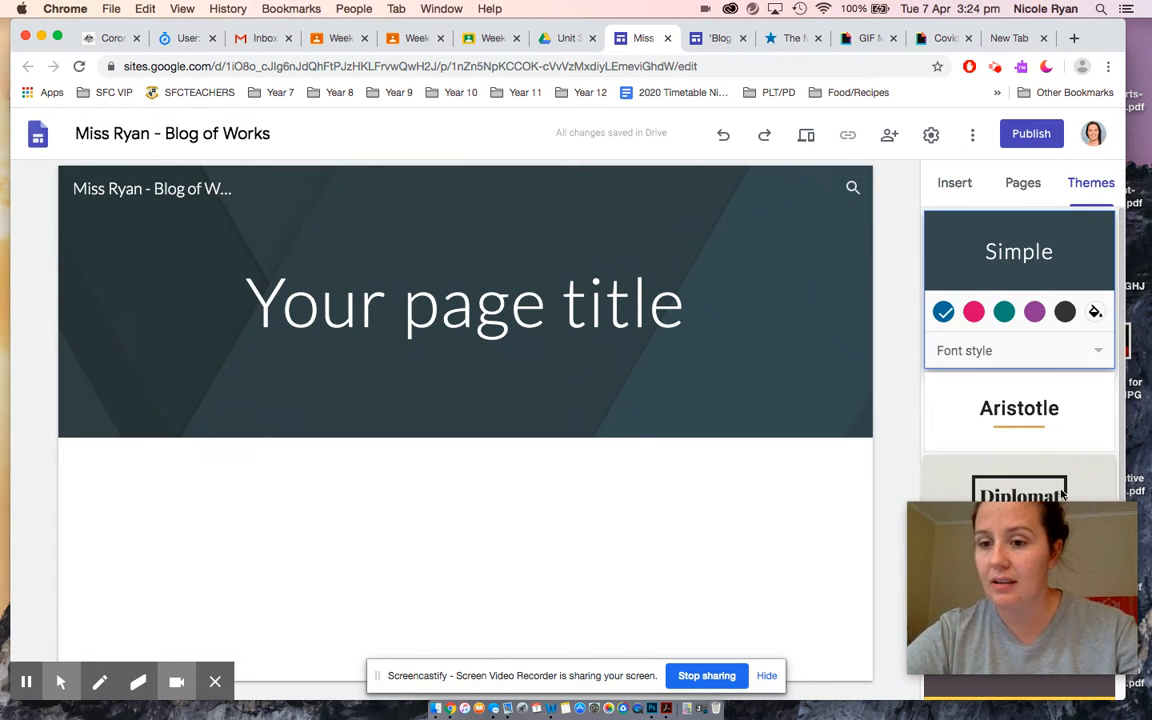
{"action": "left_click_drag", "start_coordinate": [1054, 535], "coordinate": [1061, 46]}
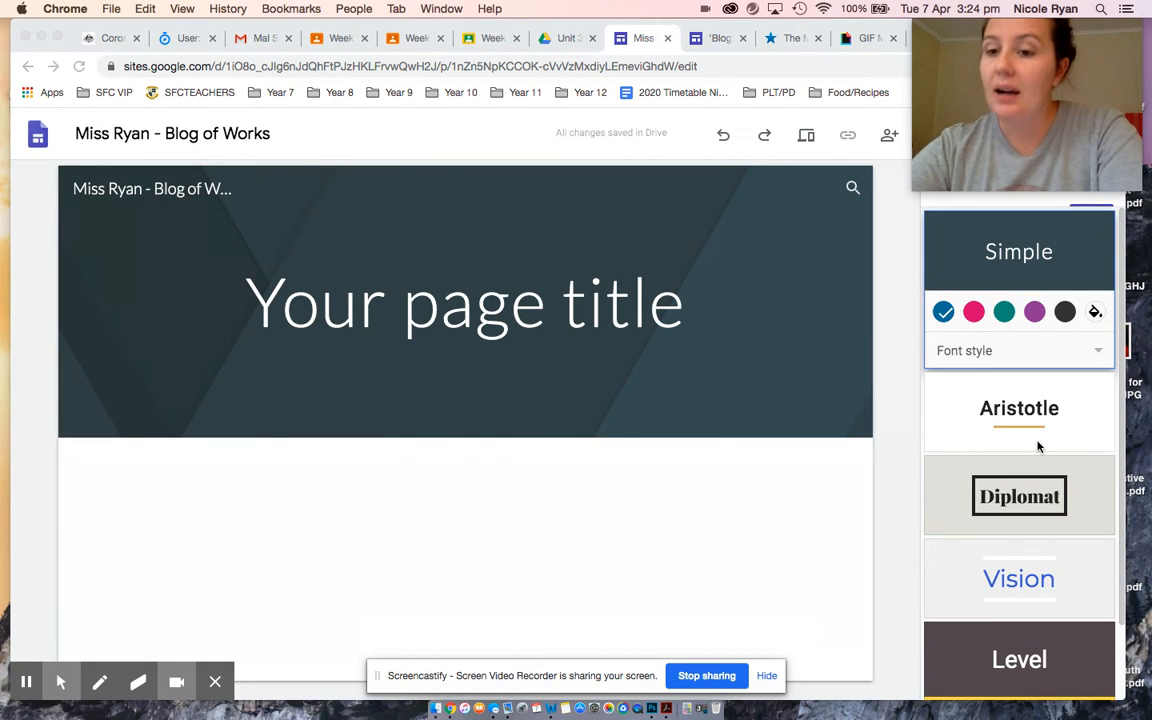
{"action": "scroll", "coordinate": [1038, 430], "scroll_direction": "down", "scroll_amount": 2}
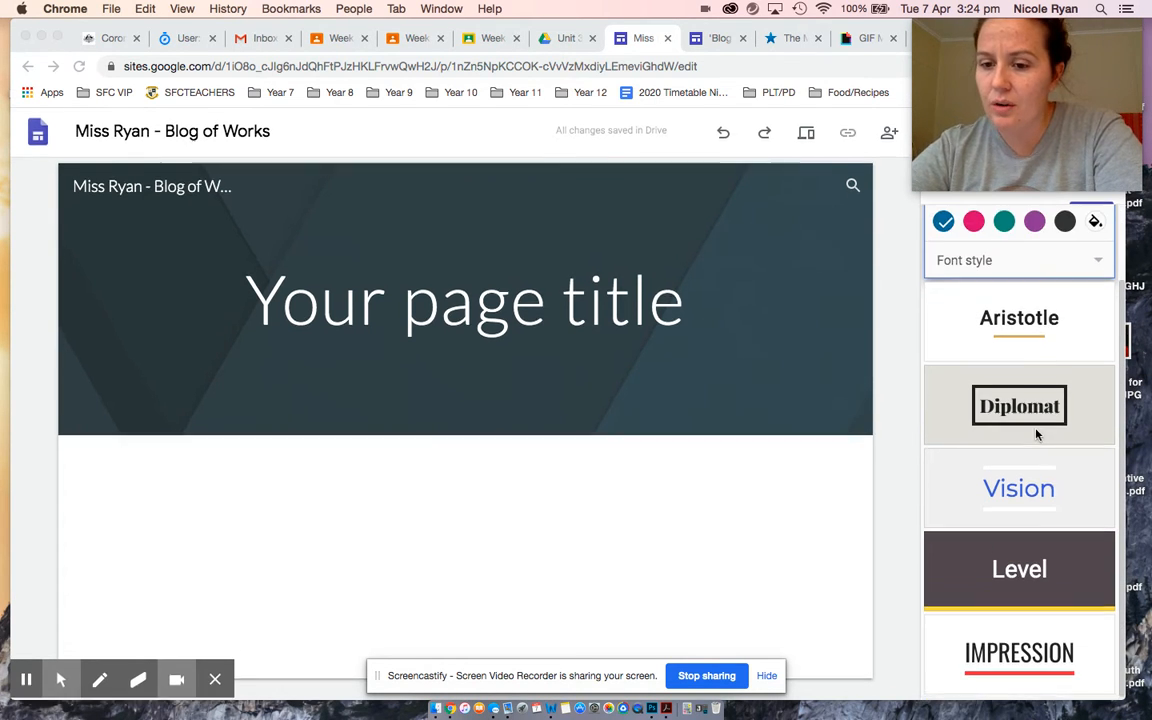
{"action": "left_click", "coordinate": [1021, 432]}
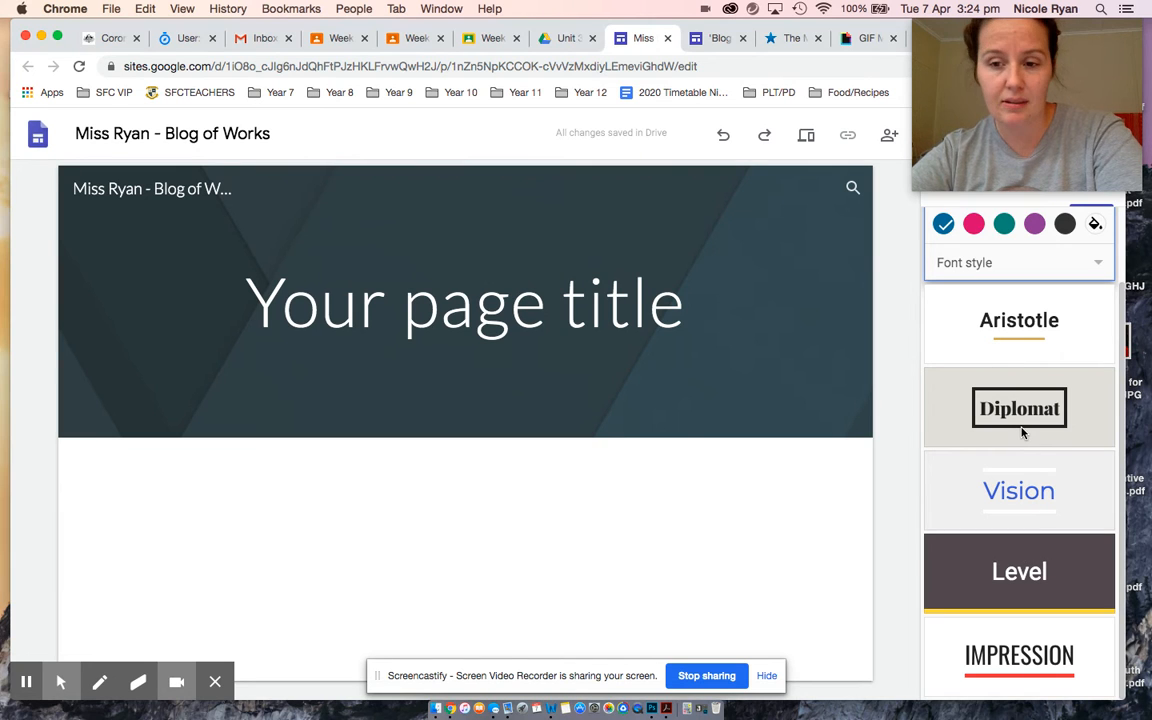
{"action": "left_click", "coordinate": [1000, 416]}
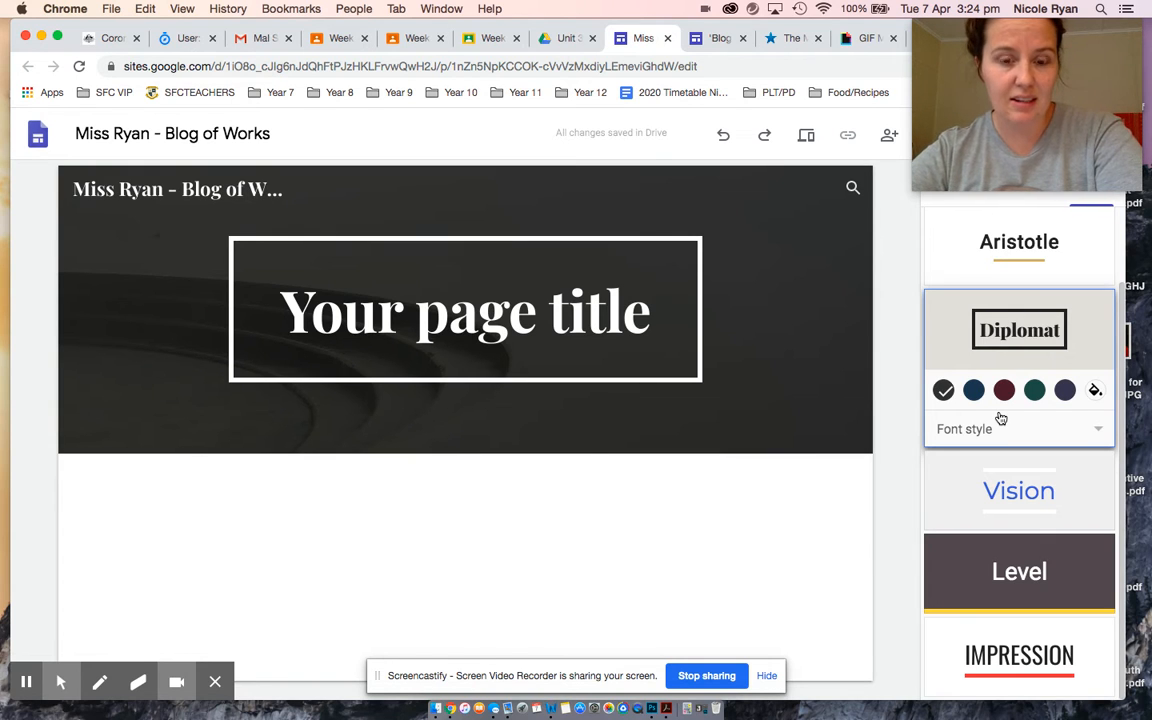
Step: Set the Diplomat theme's custom colour to purple, #b000ff
{"action": "left_click", "coordinate": [1095, 390]}
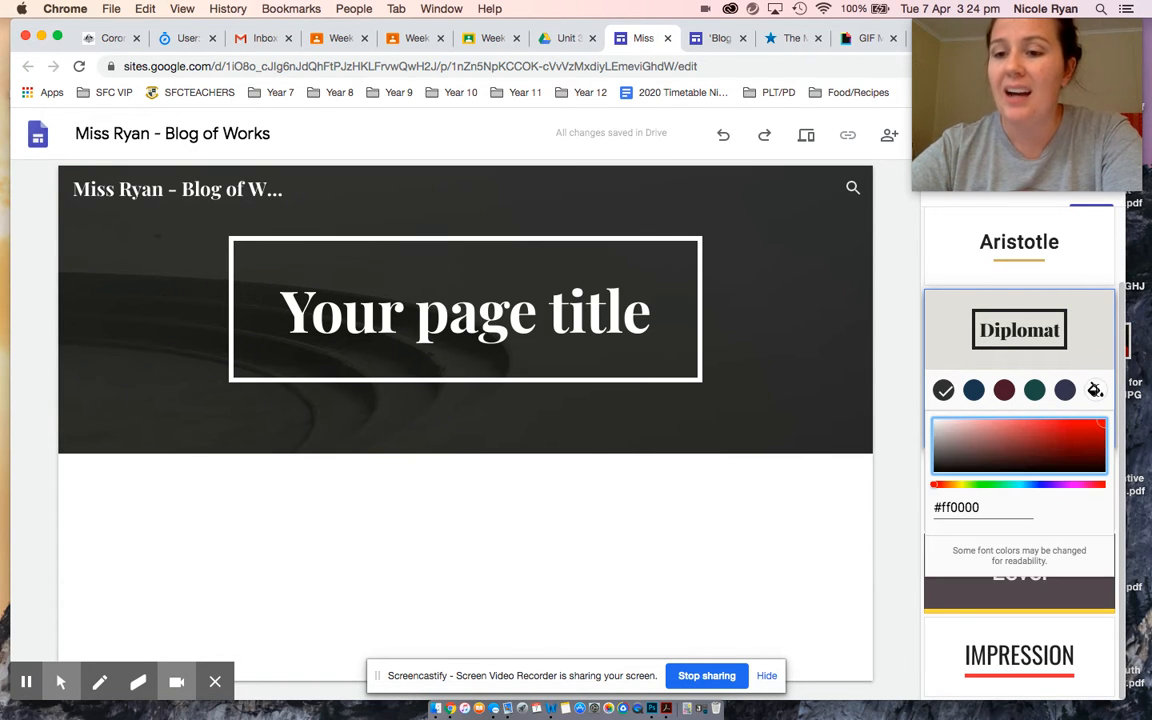
{"action": "left_click", "coordinate": [1081, 488]}
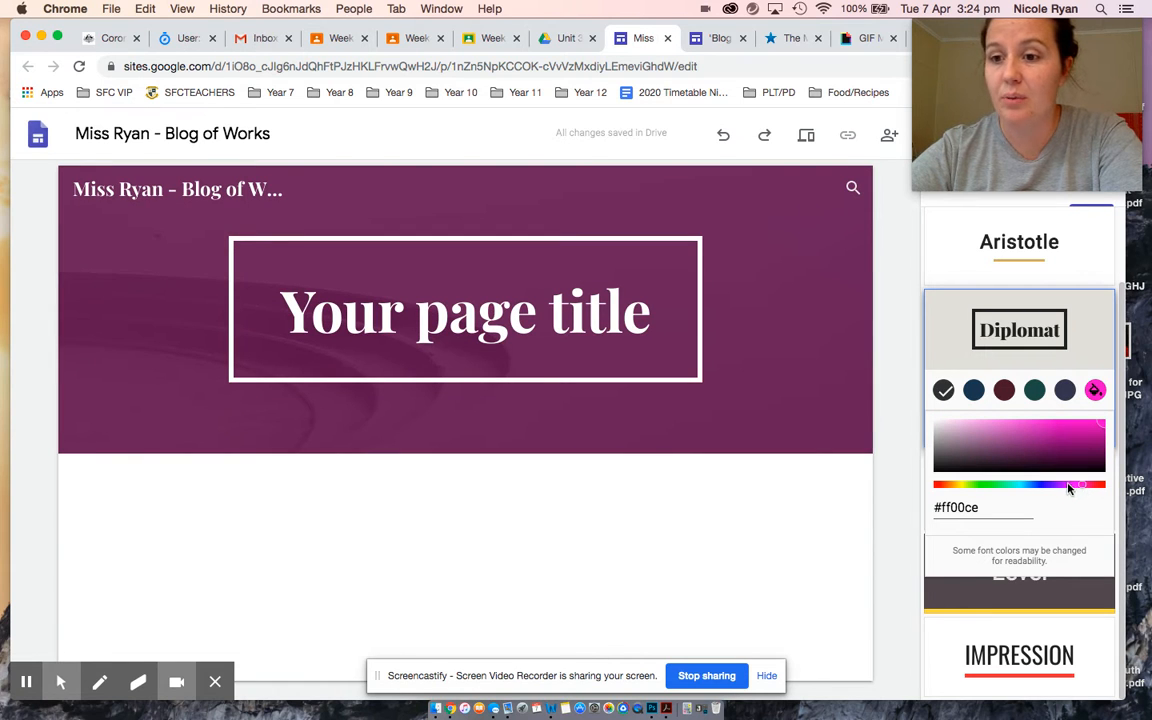
{"action": "left_click", "coordinate": [1068, 488]}
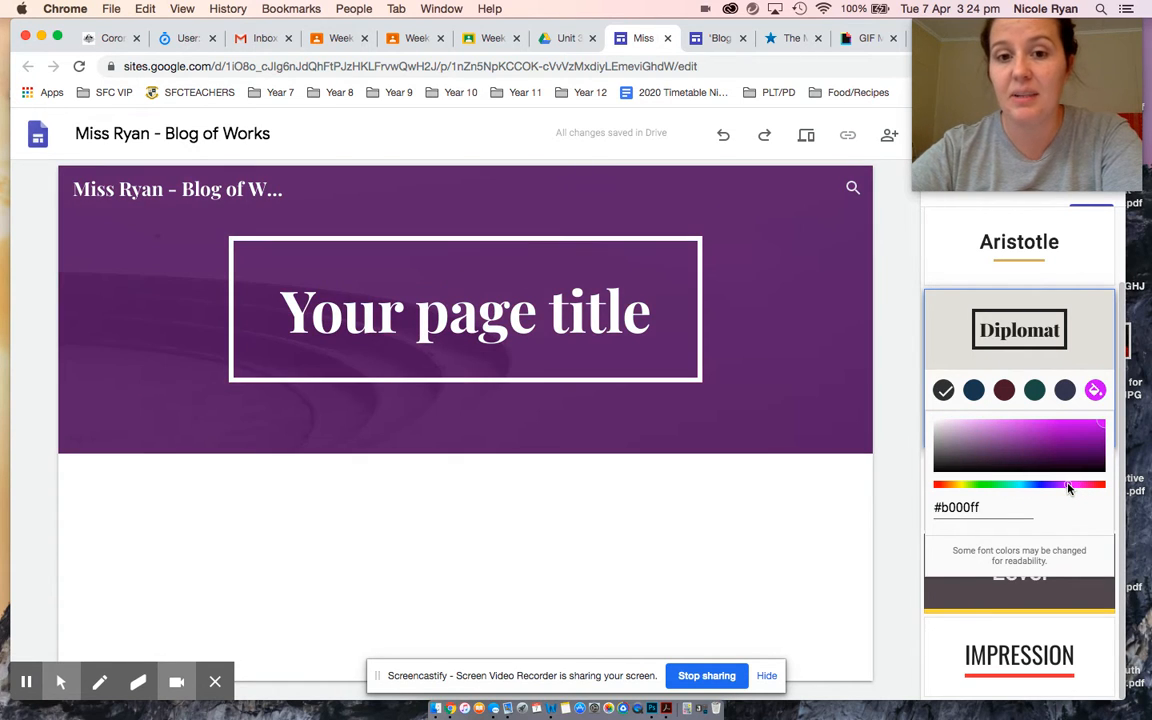
{"action": "left_click", "coordinate": [918, 484]}
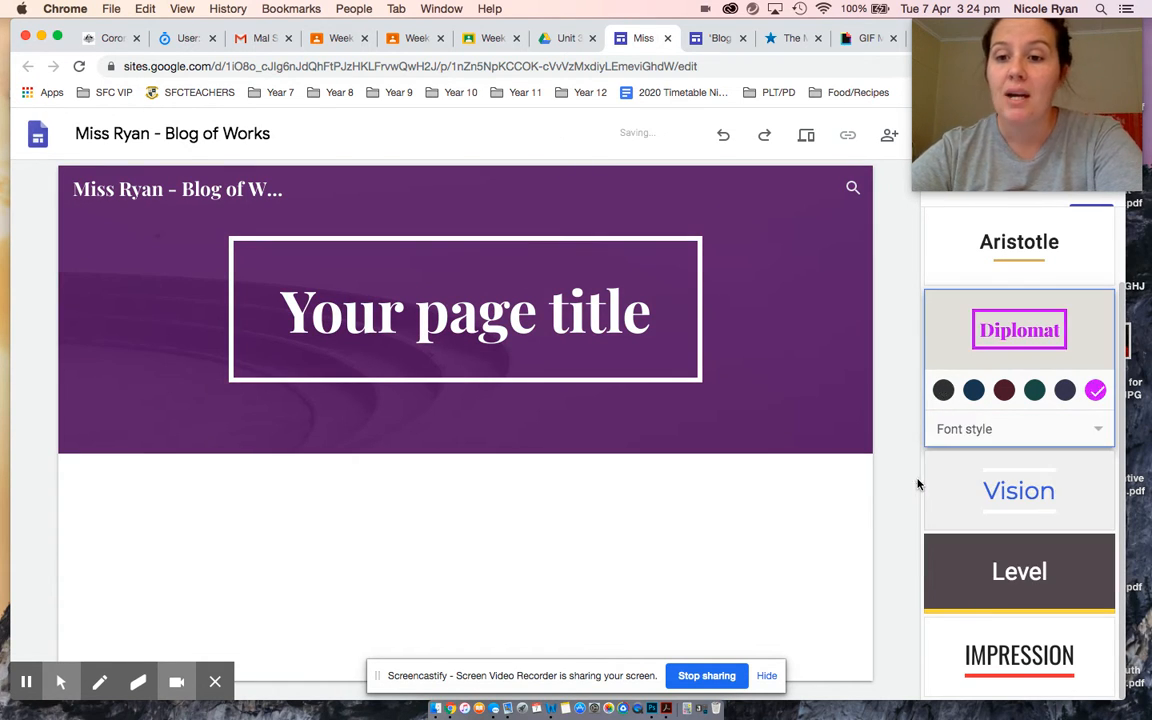
Step: Try the Light and Heavy font styles on the Diplomat theme and return to Classic
{"action": "left_click", "coordinate": [960, 437]}
{"action": "left_click", "coordinate": [956, 465]}
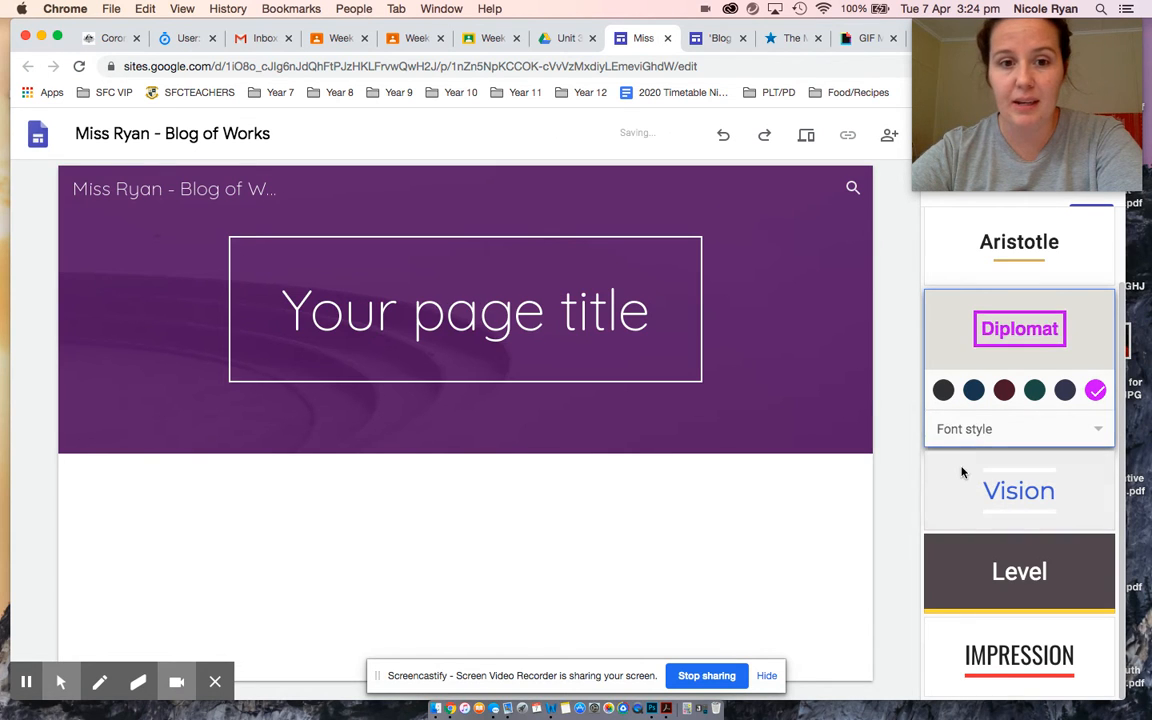
{"action": "left_click", "coordinate": [972, 433]}
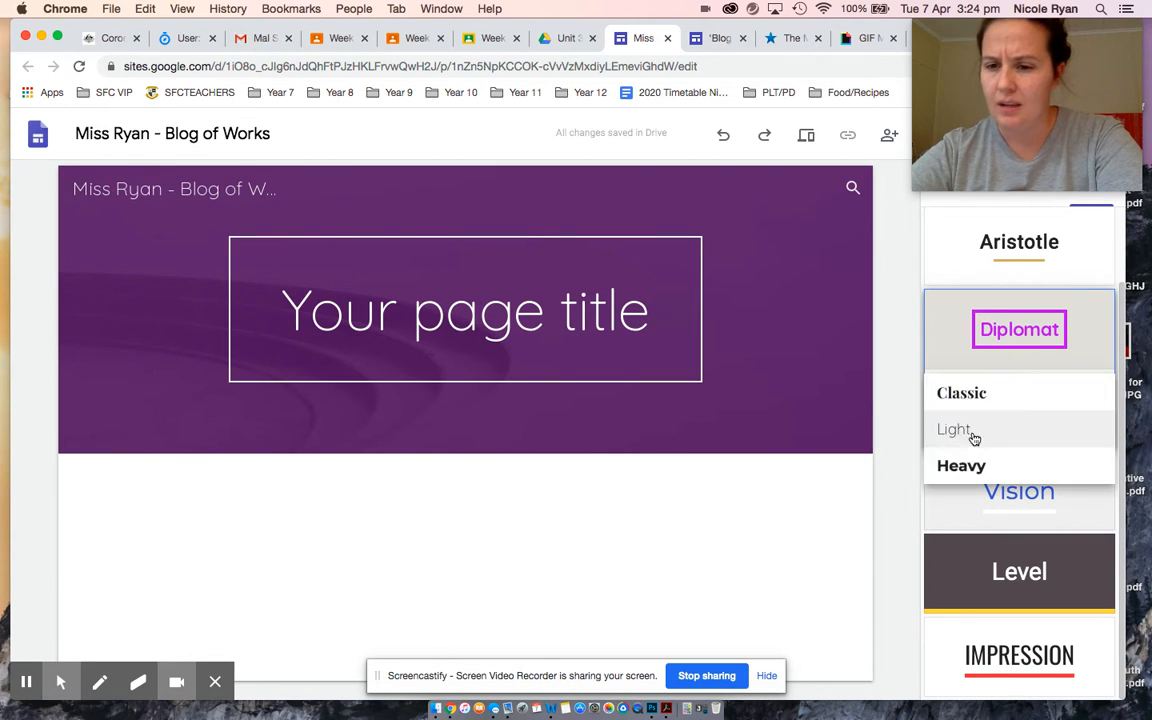
{"action": "left_click", "coordinate": [962, 466]}
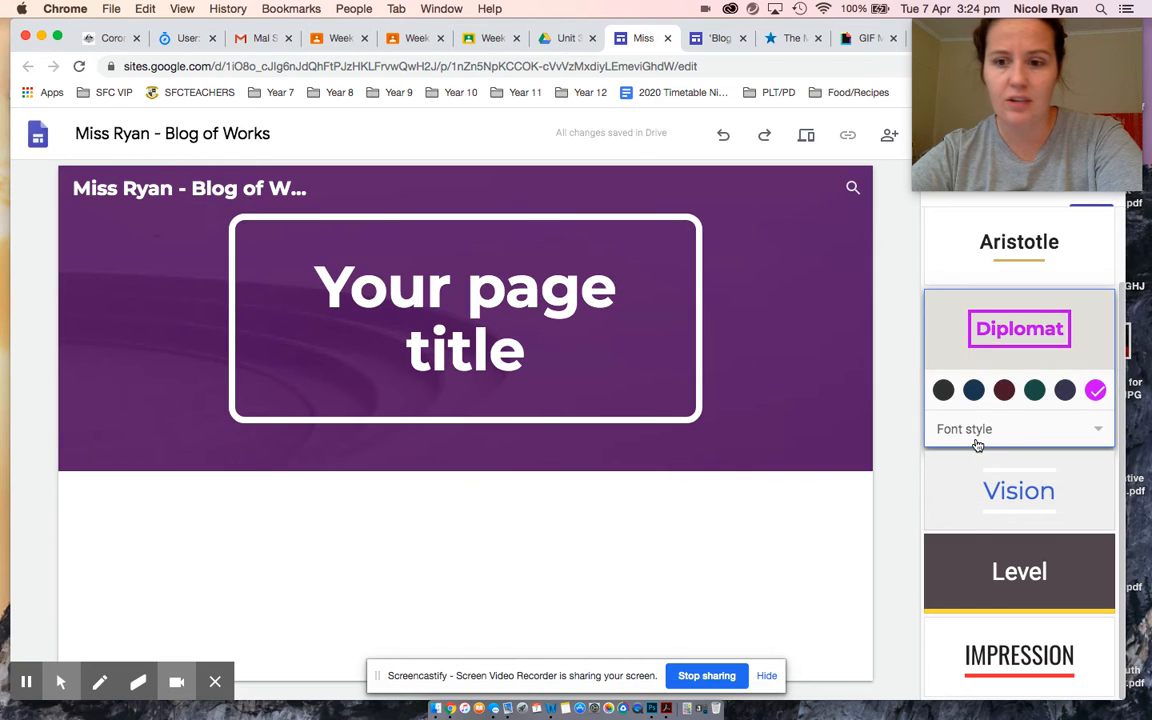
{"action": "left_click", "coordinate": [976, 443]}
{"action": "left_click", "coordinate": [980, 360]}
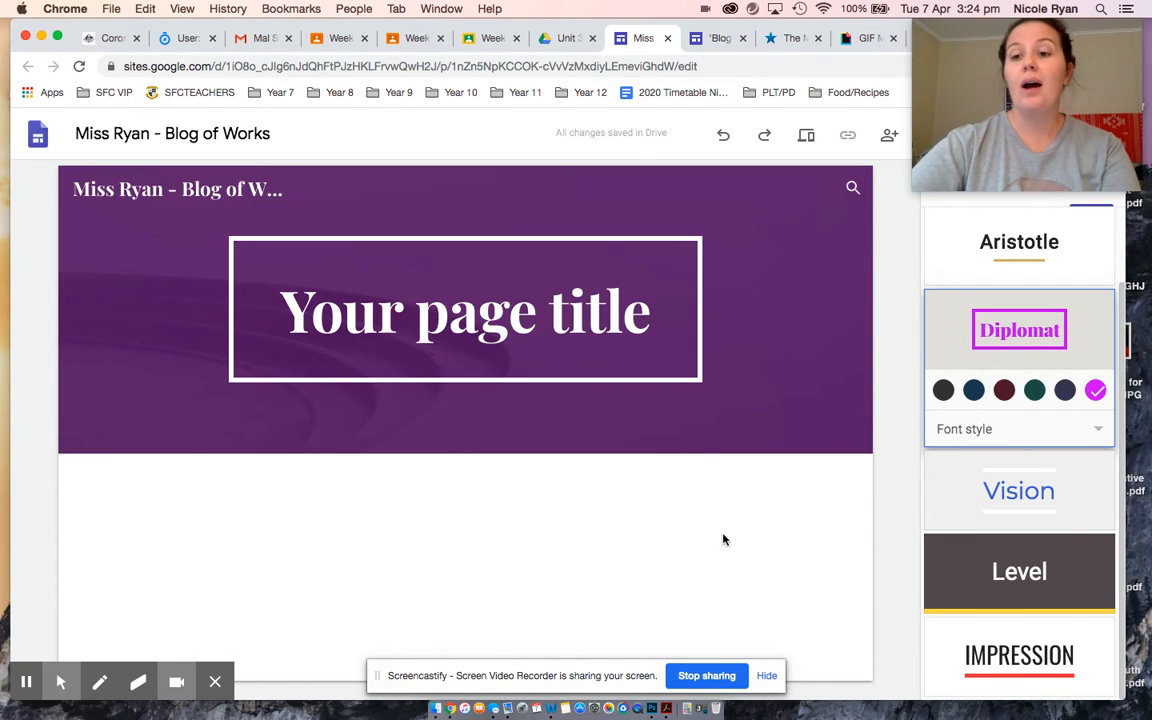
Step: Try the Vision theme on the site with its red-pink colour
{"action": "left_click", "coordinate": [1005, 508]}
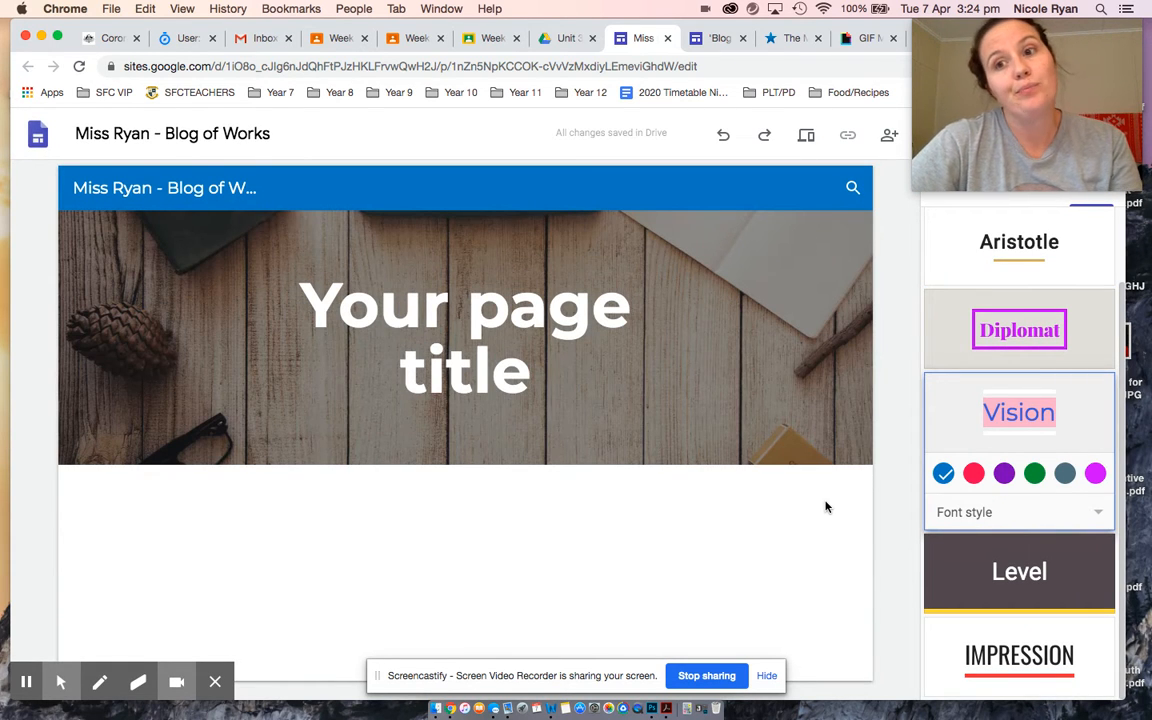
{"action": "left_click", "coordinate": [973, 473]}
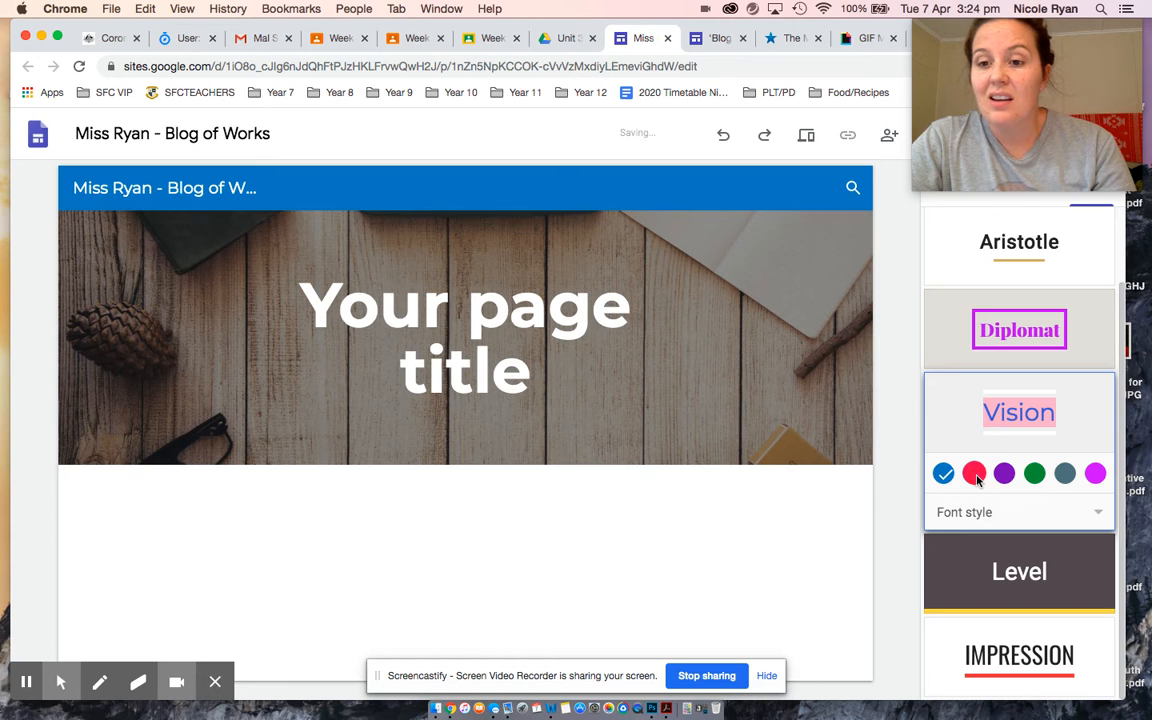
{"action": "mouse_move", "coordinate": [708, 457]}
{"action": "scroll", "coordinate": [708, 457], "scroll_direction": "down", "scroll_amount": 1}
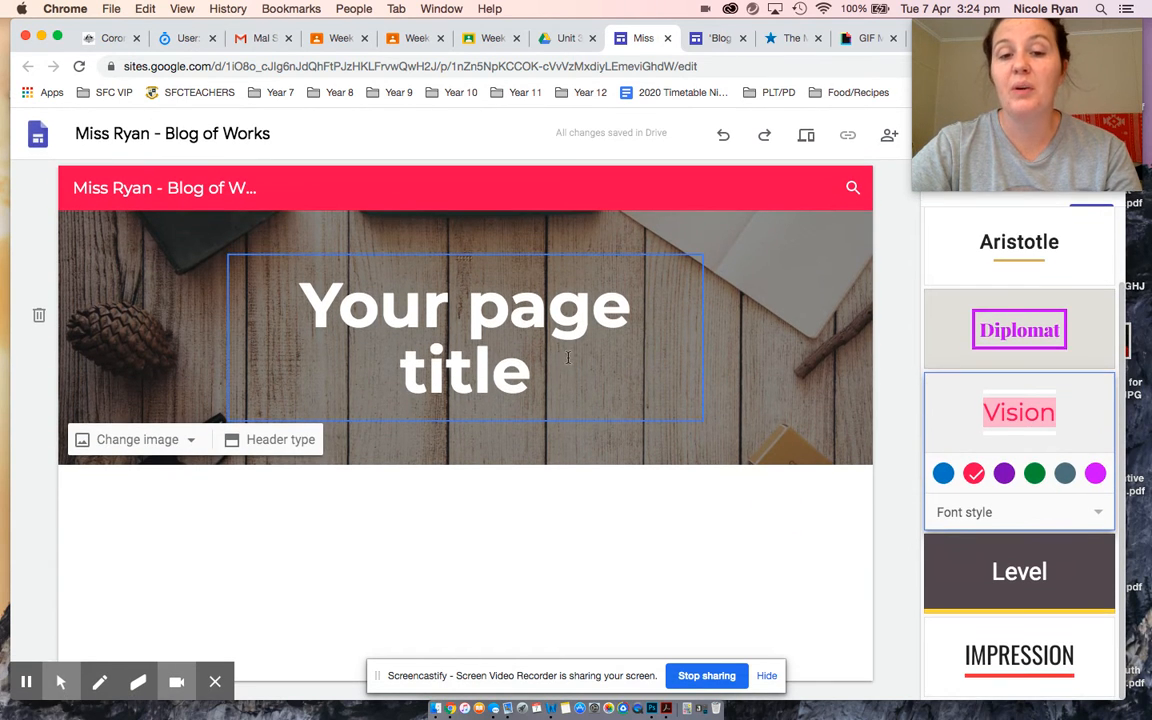
Step: Replace the Home page's placeholder title with "A Postmodern World"
{"action": "left_click", "coordinate": [481, 336]}
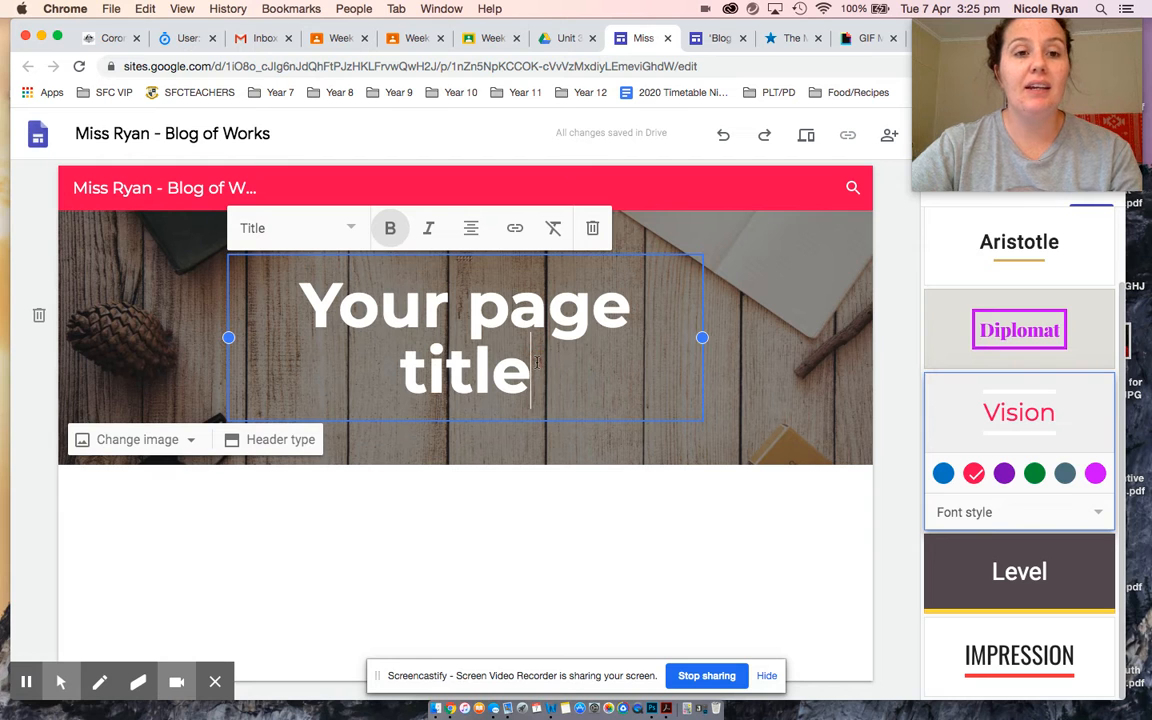
{"action": "left_click_drag", "start_coordinate": [534, 367], "coordinate": [314, 300]}
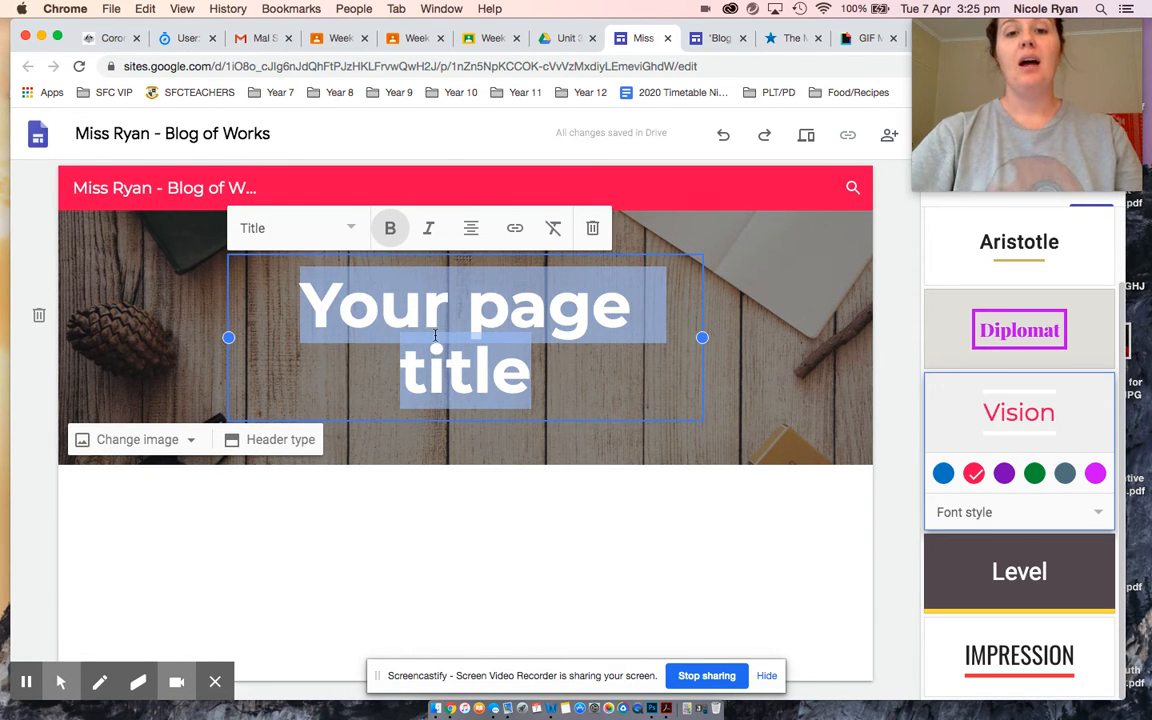
{"action": "type", "text": "A pos"}
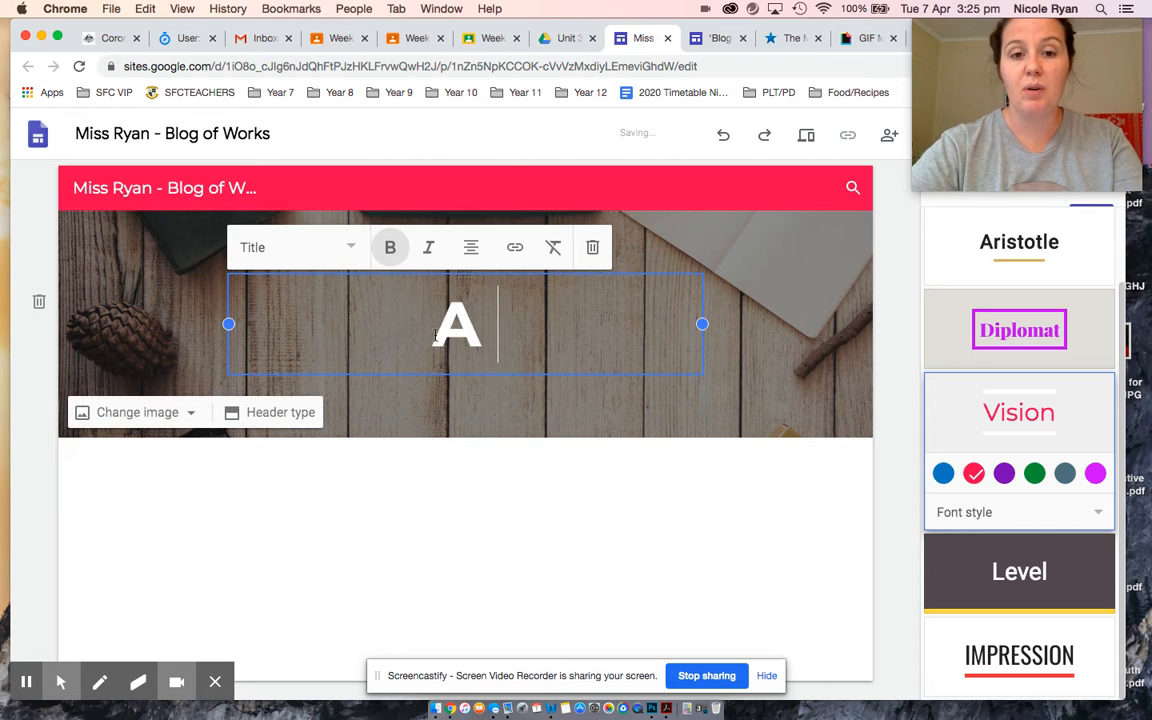
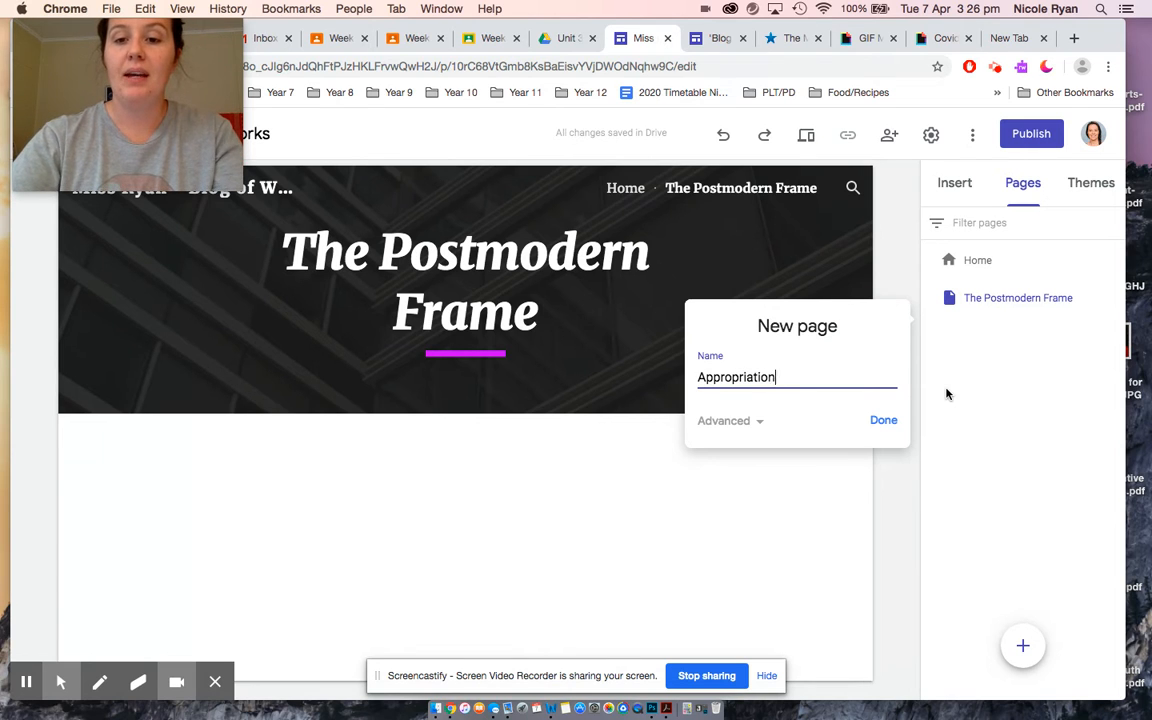
Step: Create the new page named Appropriation and open the Home page
{"action": "left_click", "coordinate": [886, 422]}
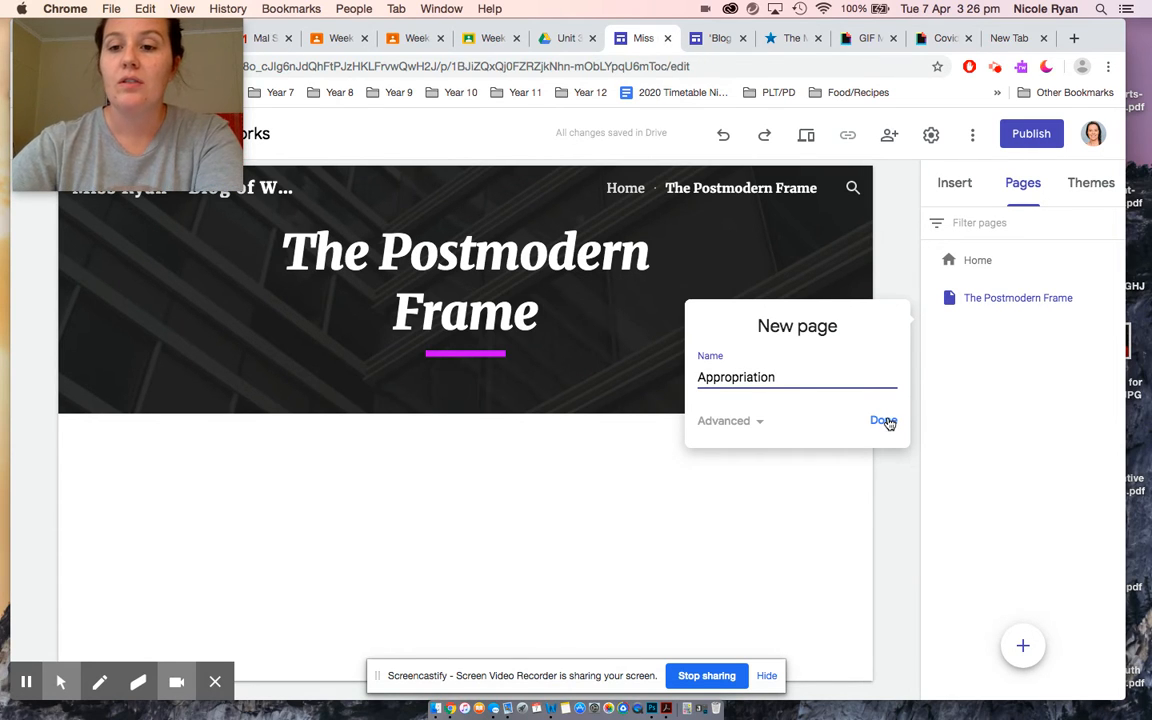
{"action": "left_click", "coordinate": [986, 261]}
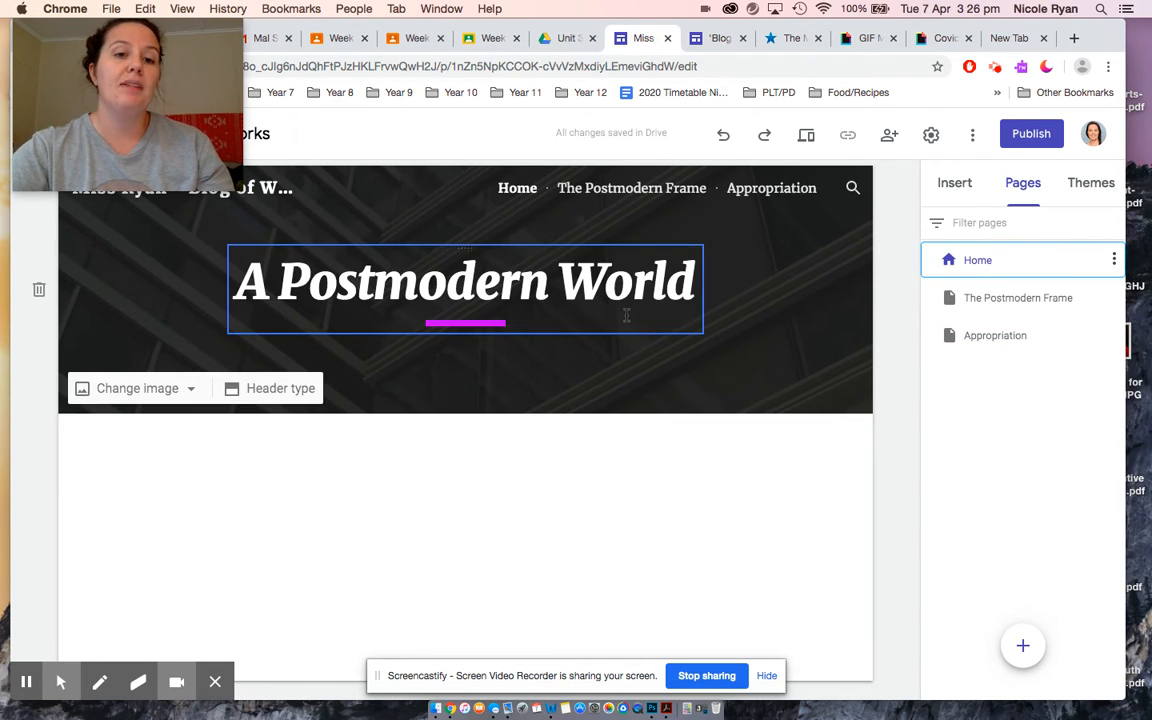
Step: Open The Postmodern Frame page and change its header type to a plain title without the background image
{"action": "left_click", "coordinate": [1018, 300]}
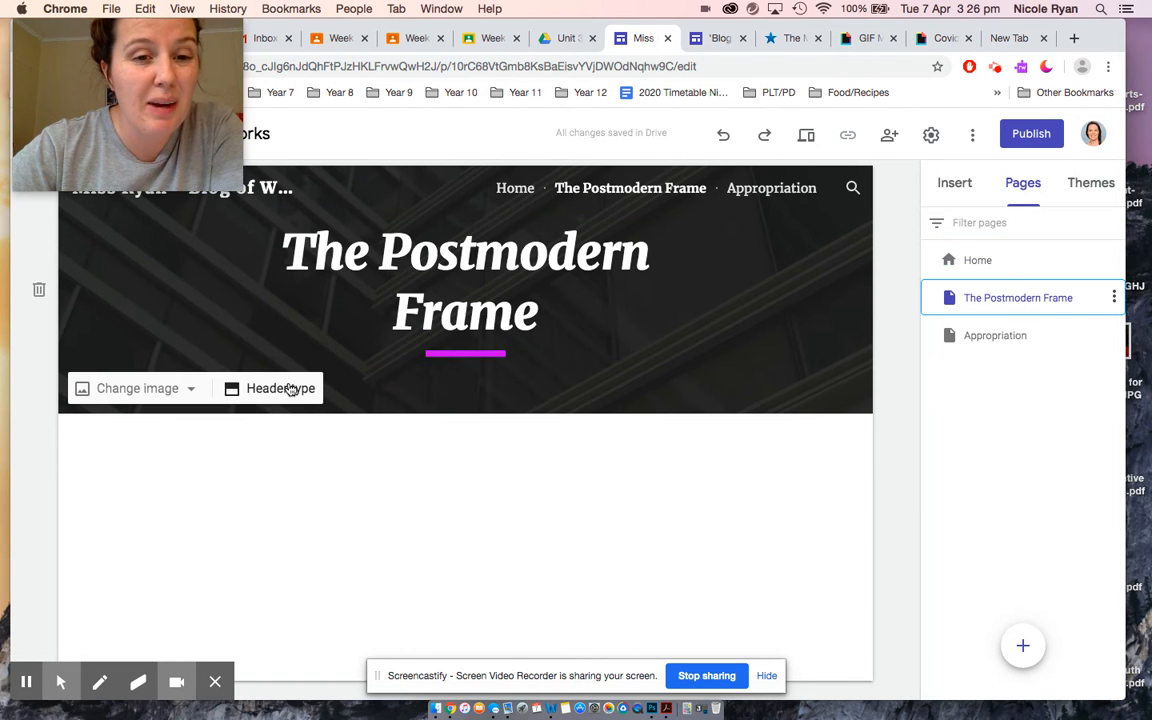
{"action": "left_click", "coordinate": [290, 389]}
{"action": "left_click", "coordinate": [442, 381]}
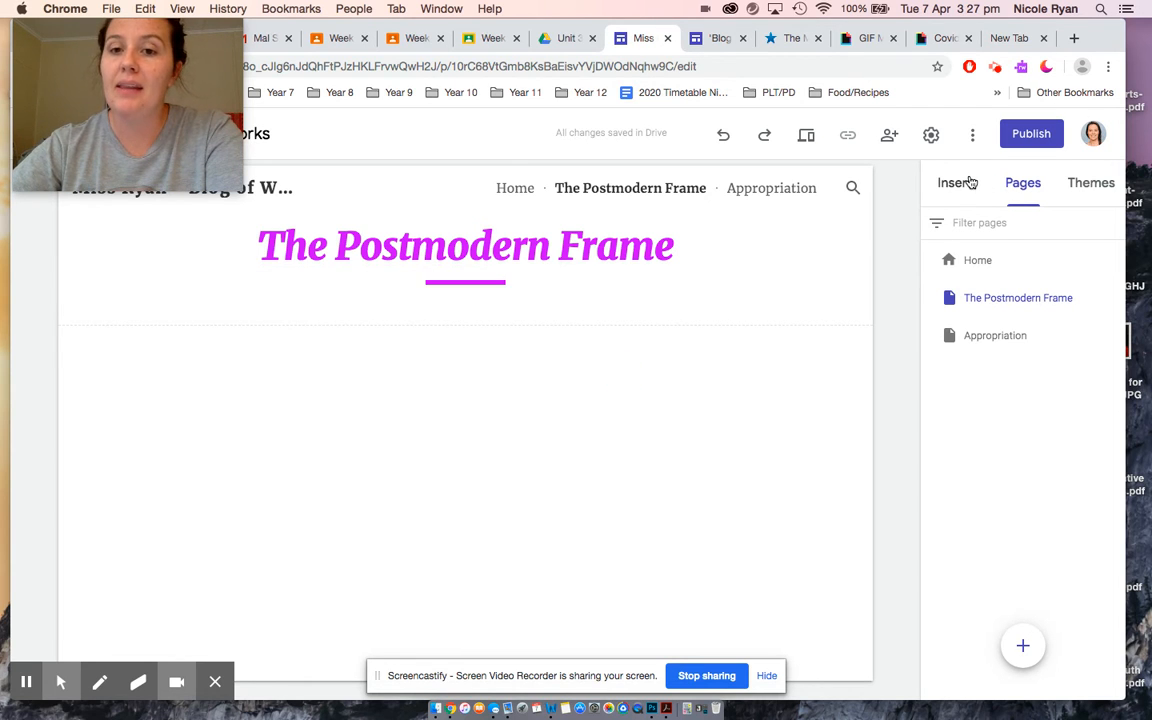
Step: Insert a text box below The Postmodern Frame header containing "Title" with "yayayana" on the line beneath
{"action": "left_click", "coordinate": [956, 188]}
{"action": "left_click", "coordinate": [694, 355]}
{"action": "left_click", "coordinate": [960, 247]}
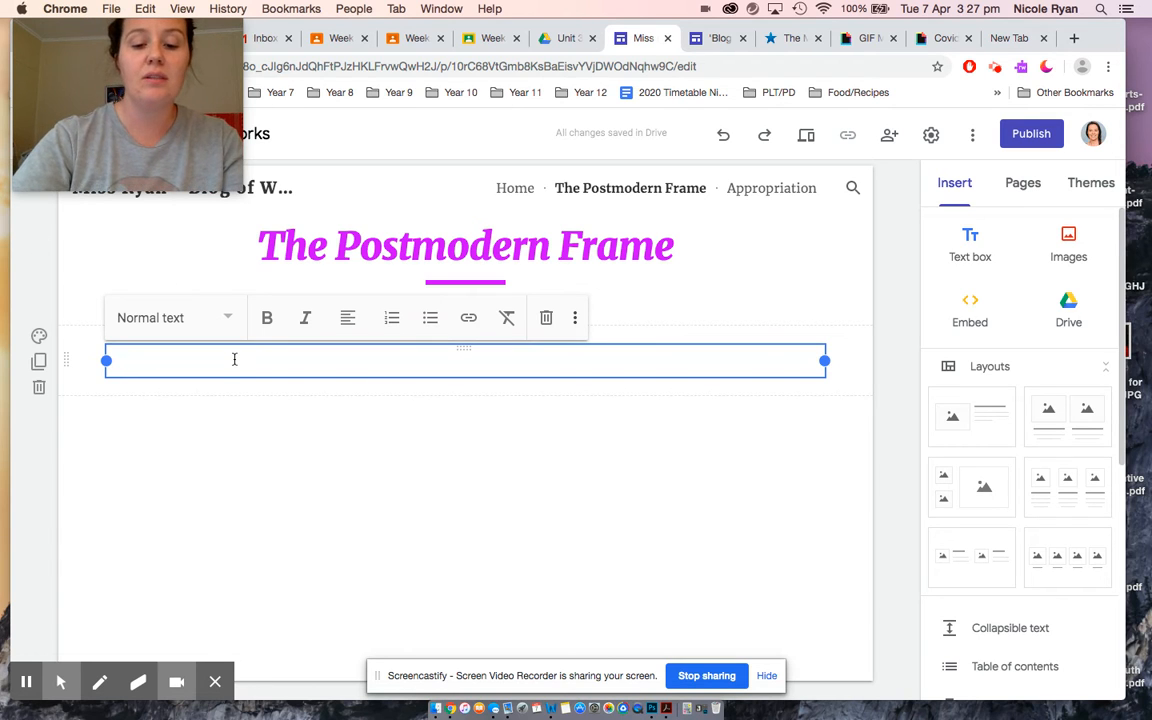
{"action": "type", "text": "Title"}
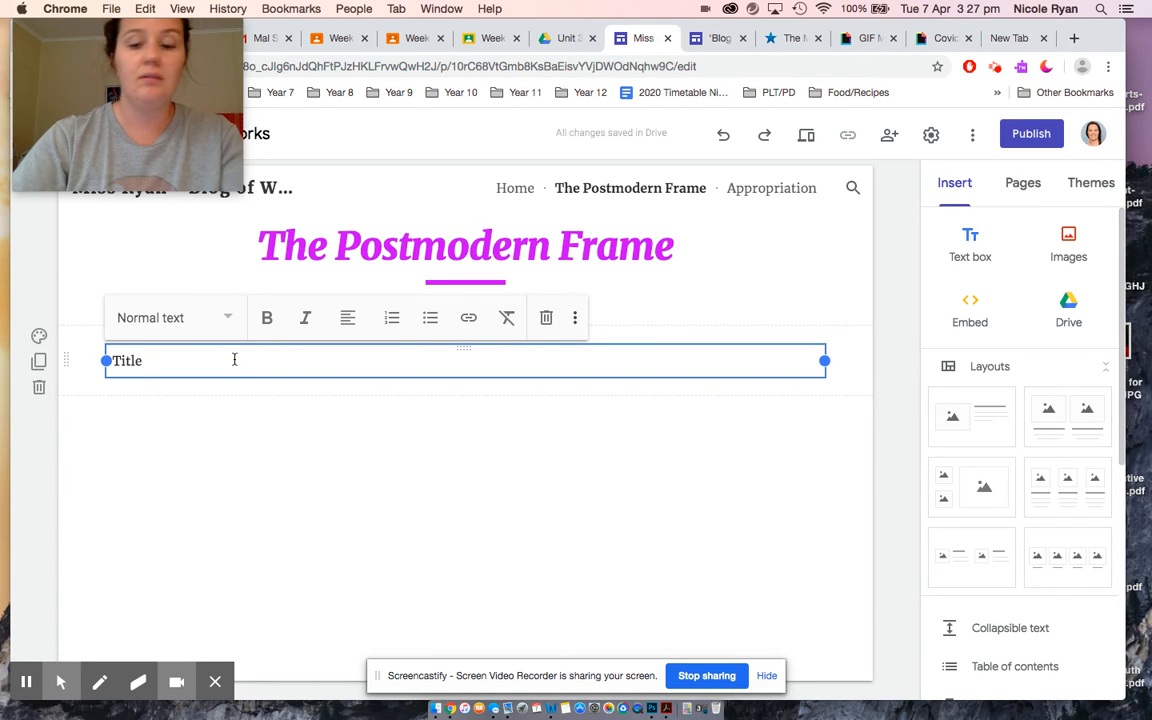
{"action": "key", "text": "Return"}
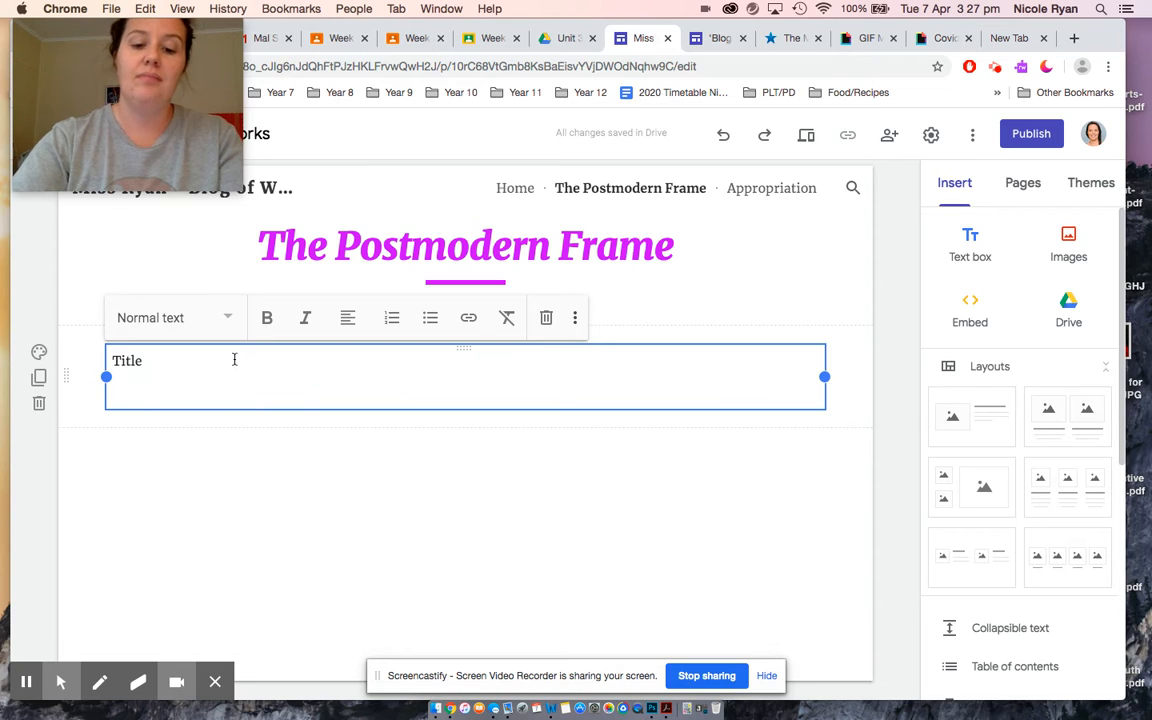
{"action": "type", "text": "yayayana"}
Step: Apply the Title text style to the first line of the text box
{"action": "left_click_drag", "start_coordinate": [202, 356], "coordinate": [90, 360]}
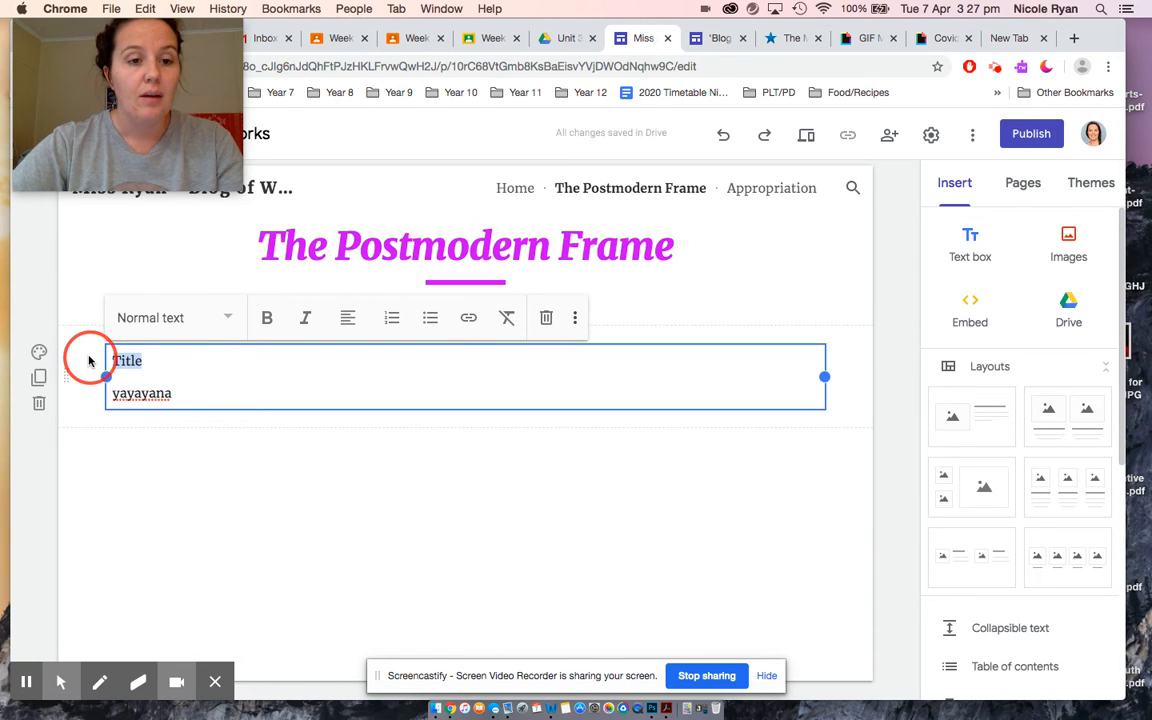
{"action": "left_click", "coordinate": [172, 316]}
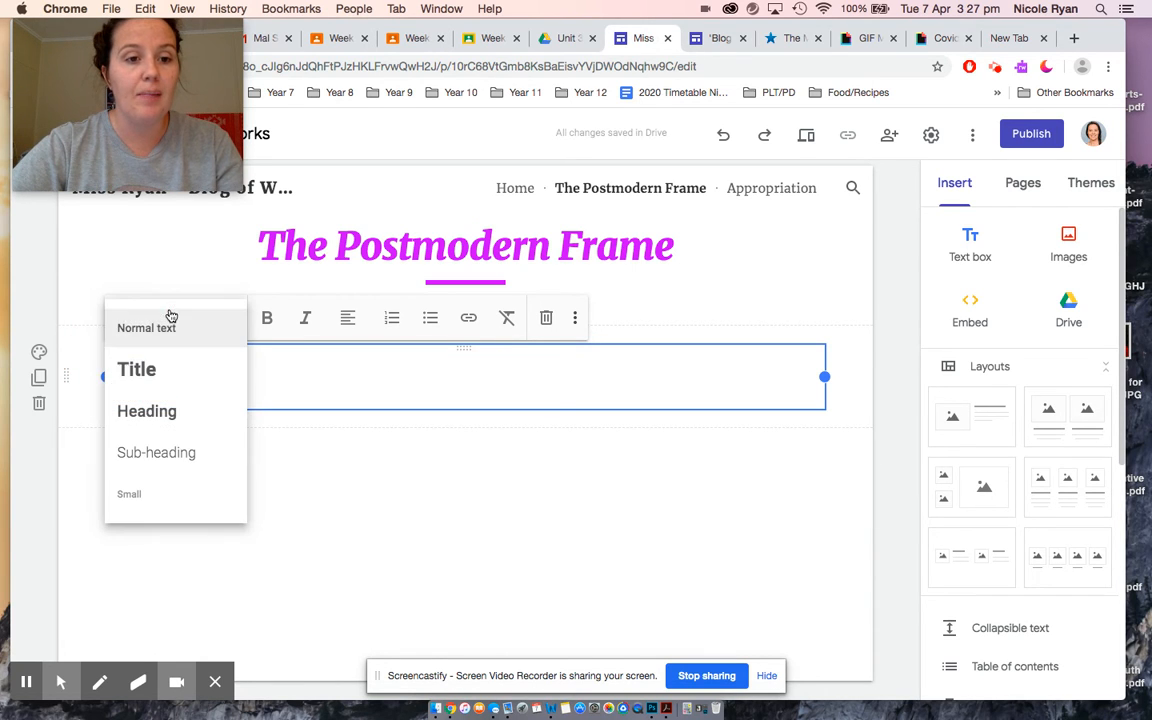
{"action": "left_click", "coordinate": [167, 372]}
Step: Add a second section below "yayayana" in the text box, with the line "Title" above the text "ndhfikf"
{"action": "key", "text": "Down"}
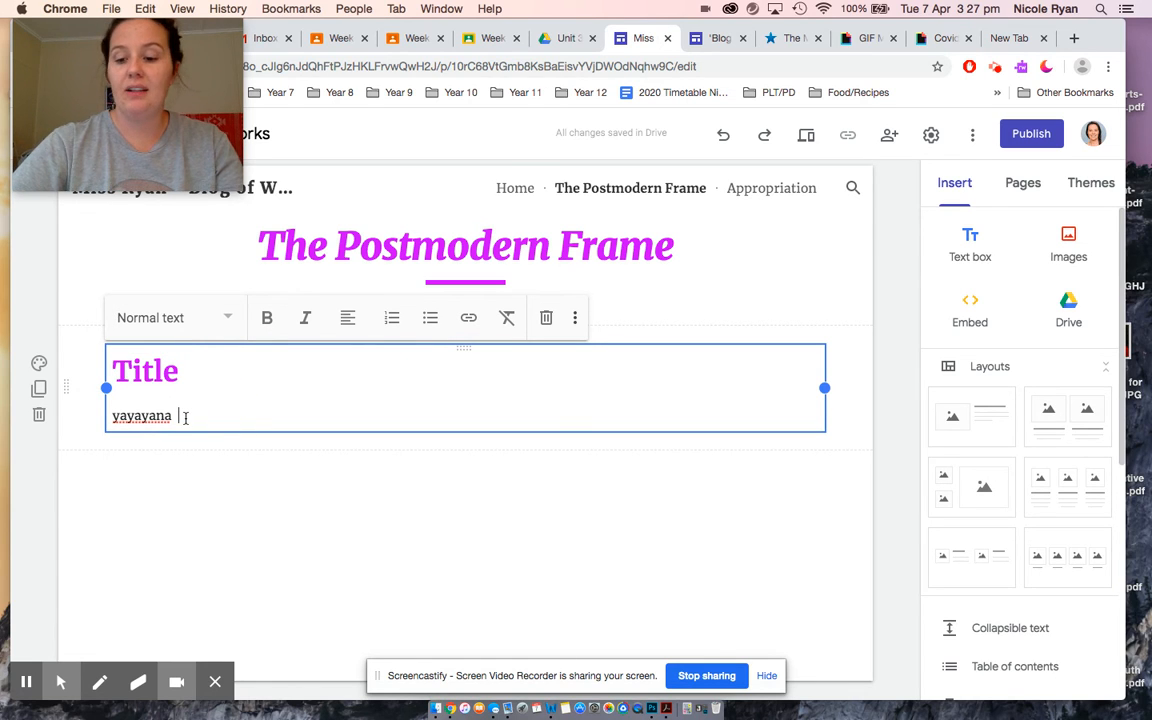
{"action": "key", "text": "Return"}
{"action": "key", "text": "Return"}
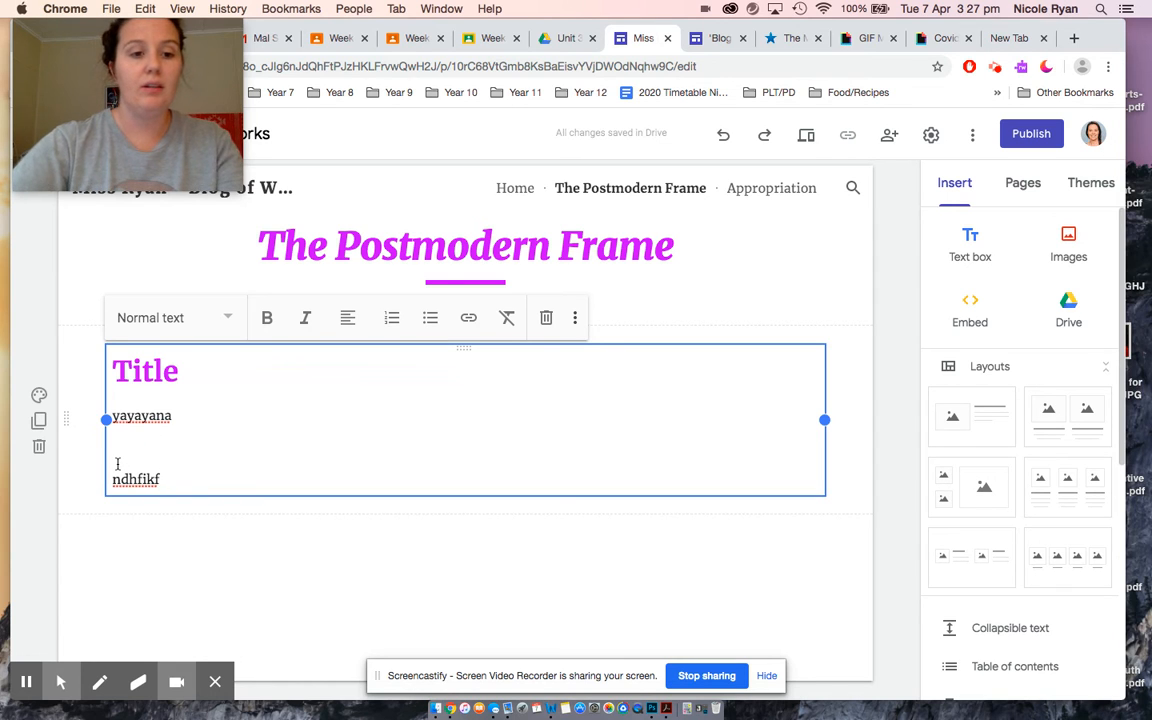
{"action": "type", "text": "Title"}
{"action": "key", "text": "Return"}
Step: Apply the Sub-heading text style to the second "Title" line above "ndhfikf"
{"action": "left_click_drag", "start_coordinate": [142, 479], "coordinate": [113, 479]}
{"action": "left_click", "coordinate": [152, 318]}
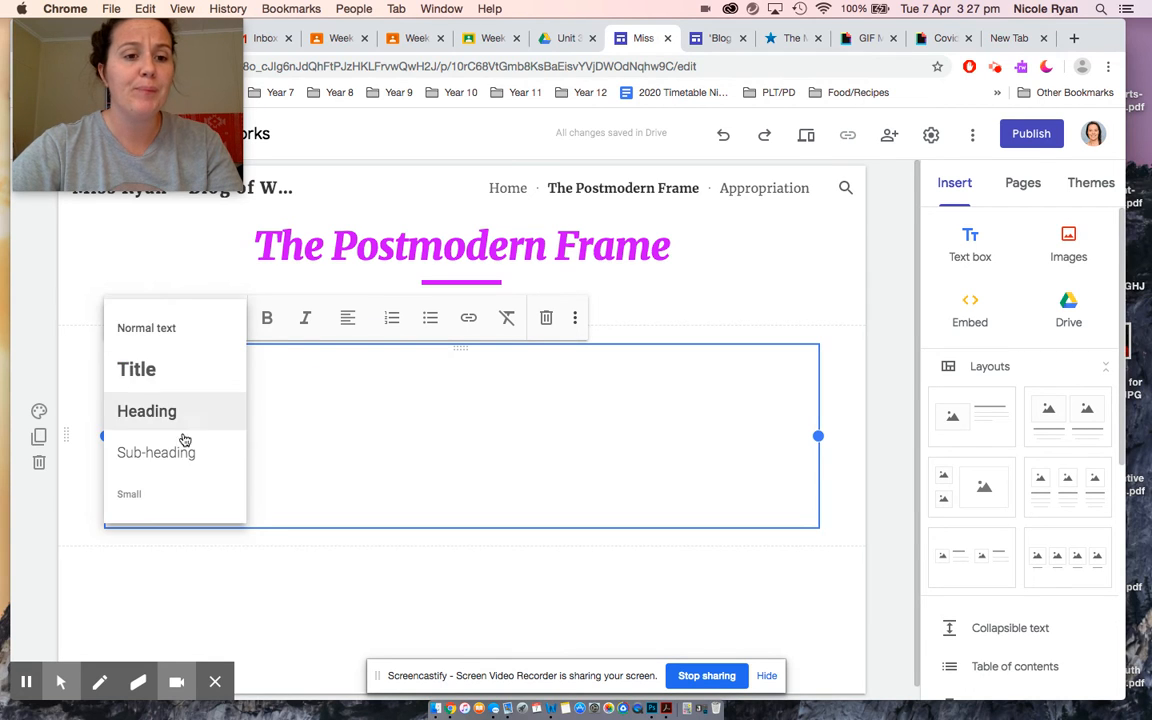
{"action": "left_click", "coordinate": [236, 454]}
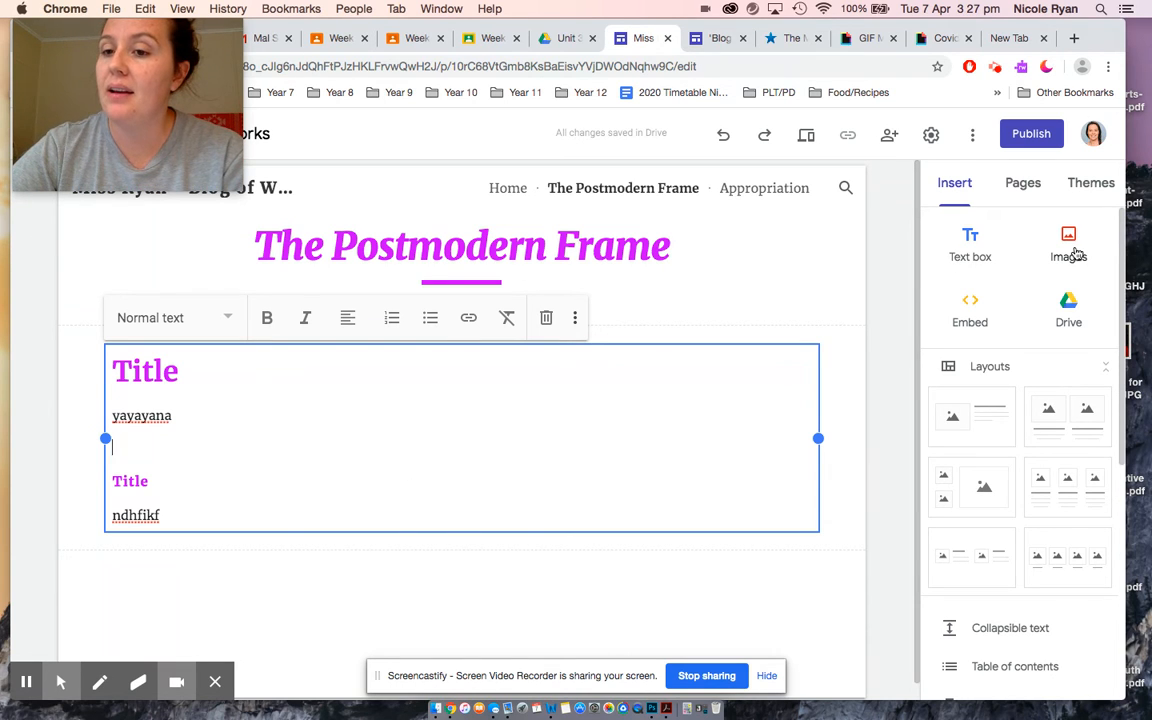
{"action": "left_click", "coordinate": [607, 581]}
Step: Locate the Table of contents element and examine the contents links on the example blog's Postmodern Frame page
{"action": "scroll", "coordinate": [993, 488], "scroll_direction": "down", "scroll_amount": 1}
{"action": "scroll", "coordinate": [990, 487], "scroll_direction": "down", "scroll_amount": 5}
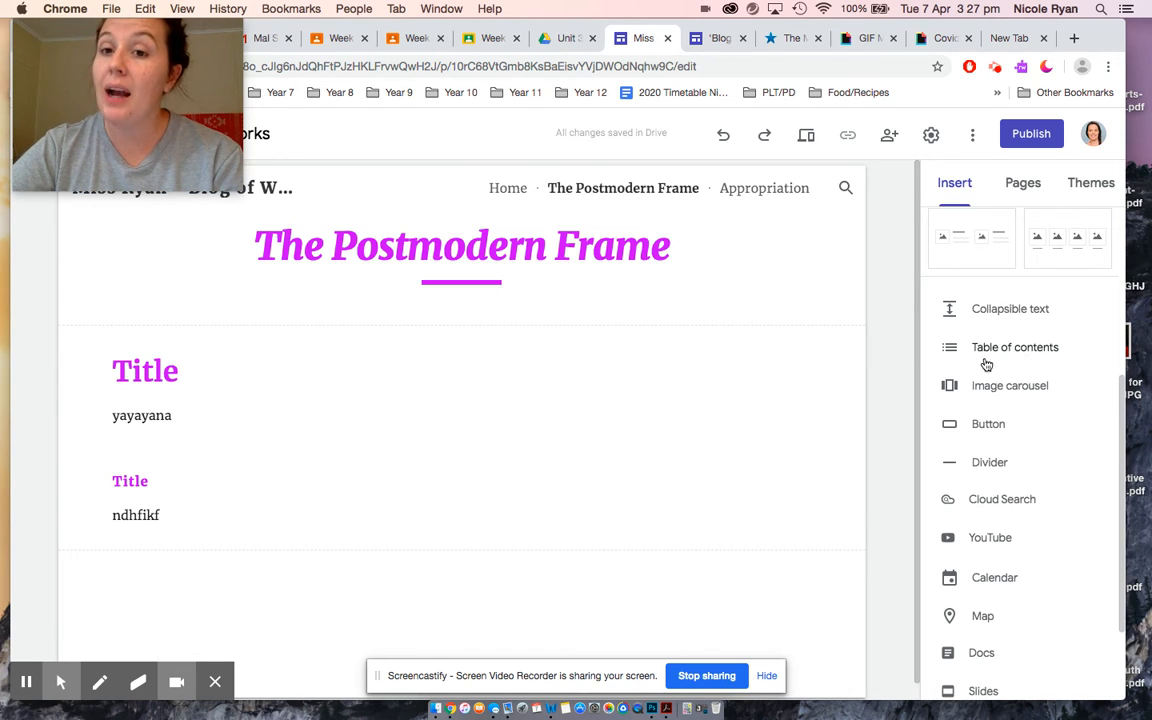
{"action": "left_click", "coordinate": [716, 40]}
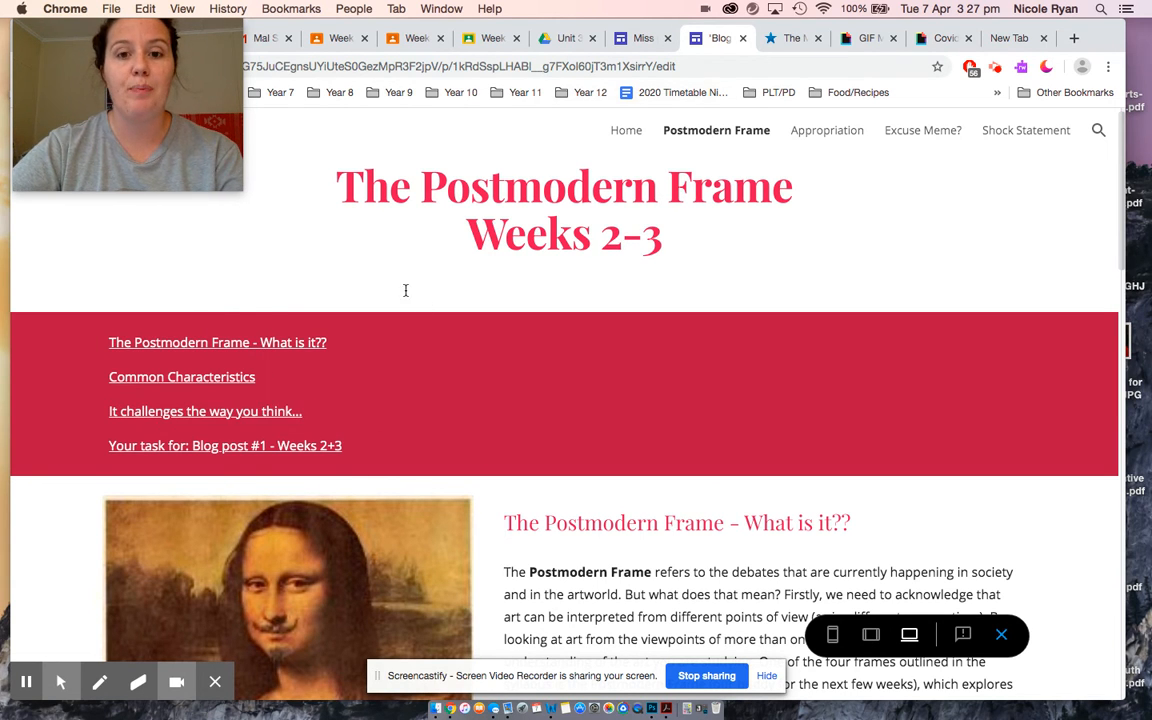
{"action": "scroll", "coordinate": [312, 334], "scroll_direction": "down", "scroll_amount": 5}
{"action": "scroll", "coordinate": [312, 334], "scroll_direction": "up", "scroll_amount": 4}
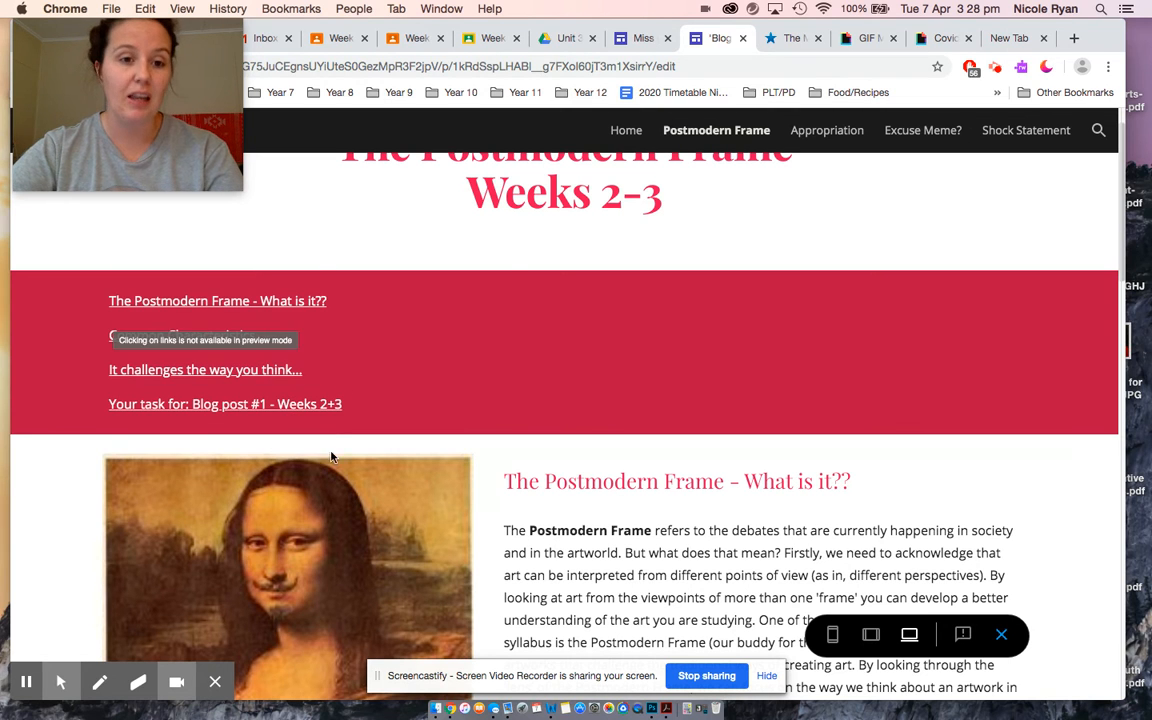
{"action": "scroll", "coordinate": [476, 330], "scroll_direction": "down", "scroll_amount": 5}
{"action": "scroll", "coordinate": [476, 330], "scroll_direction": "up", "scroll_amount": 5}
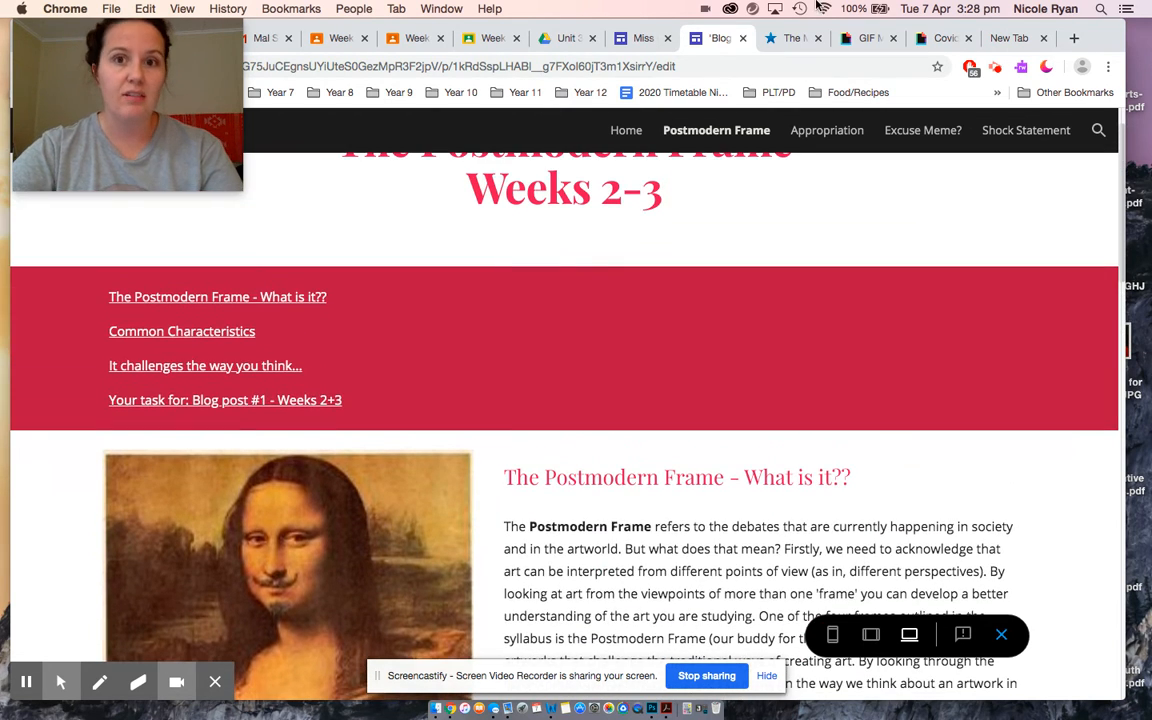
Step: Return to the new Blog of Works site and look through its insertable elements, such as Button, Divider, YouTube and Calendar
{"action": "left_click", "coordinate": [640, 42]}
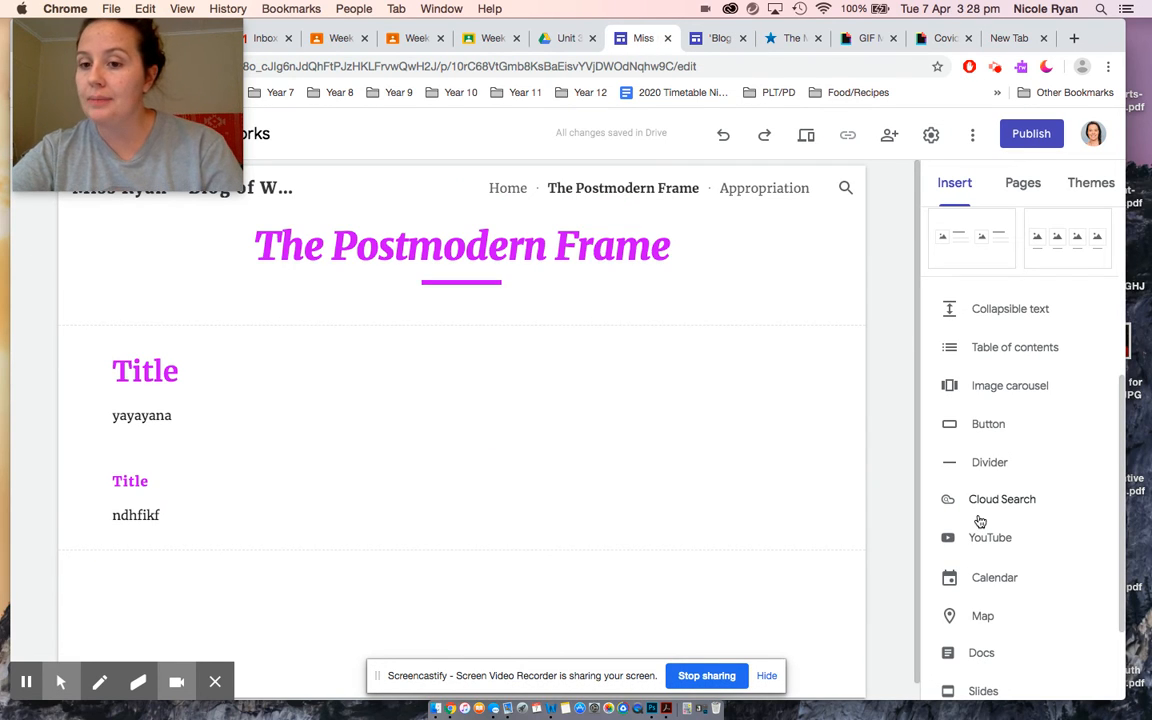
{"action": "scroll", "coordinate": [980, 521], "scroll_direction": "down", "scroll_amount": 2}
{"action": "scroll", "coordinate": [980, 521], "scroll_direction": "up", "scroll_amount": 1}
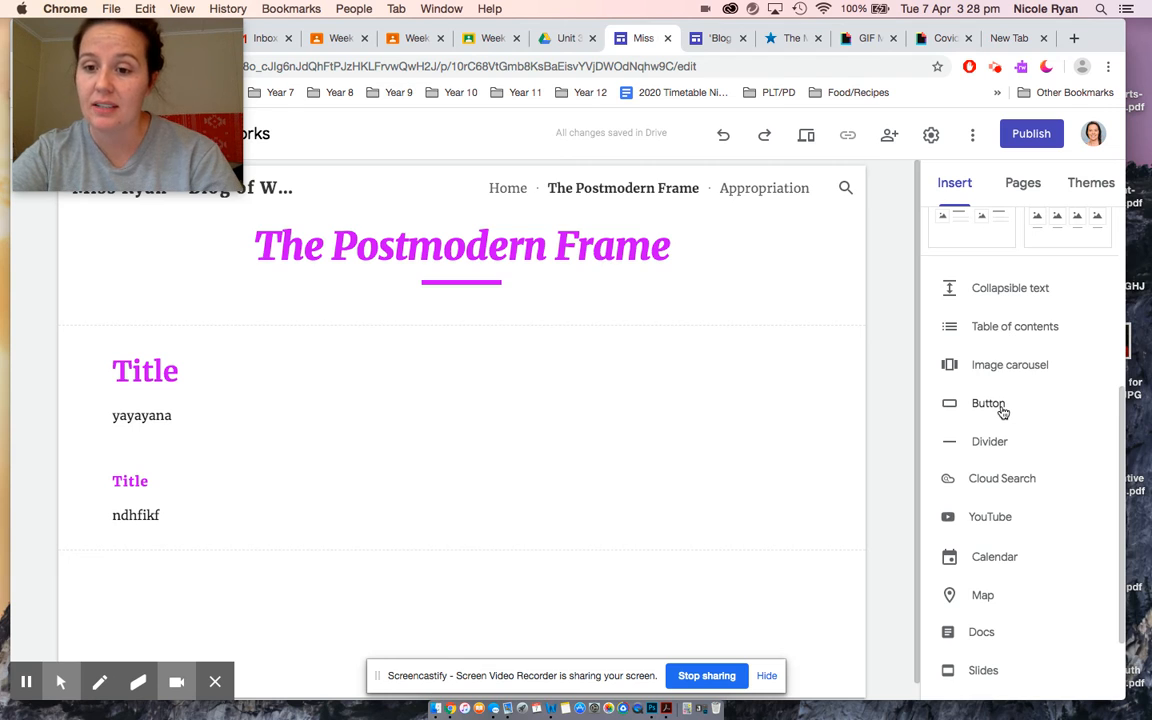
{"action": "scroll", "coordinate": [1002, 412], "scroll_direction": "down", "scroll_amount": 2}
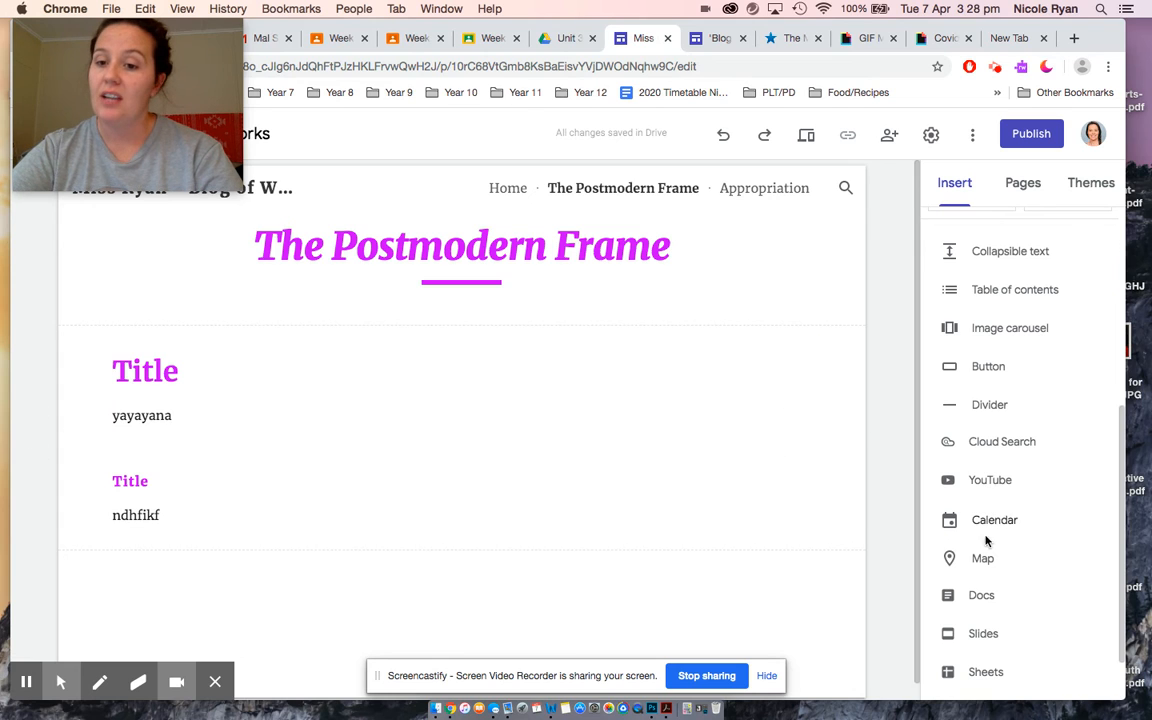
{"action": "scroll", "coordinate": [521, 467], "scroll_direction": "down", "scroll_amount": 1}
Step: View the YouTube video search, close it without adding a video, and review the remaining insertable elements
{"action": "left_click", "coordinate": [521, 467]}
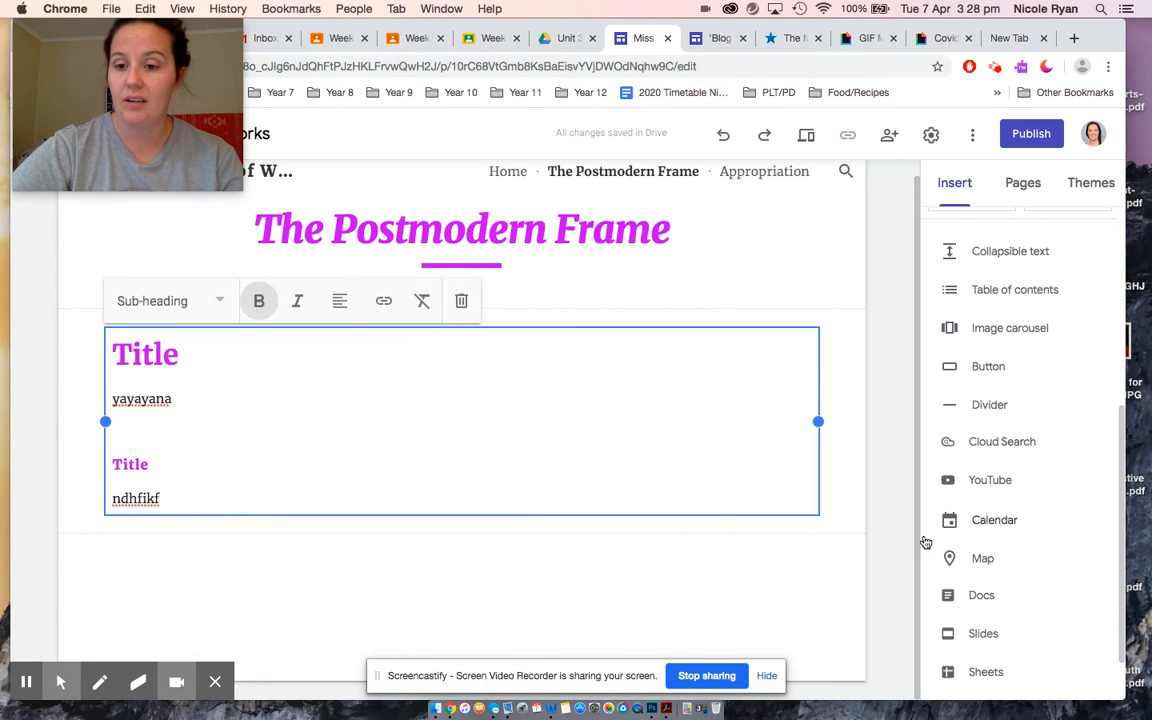
{"action": "left_click", "coordinate": [997, 481]}
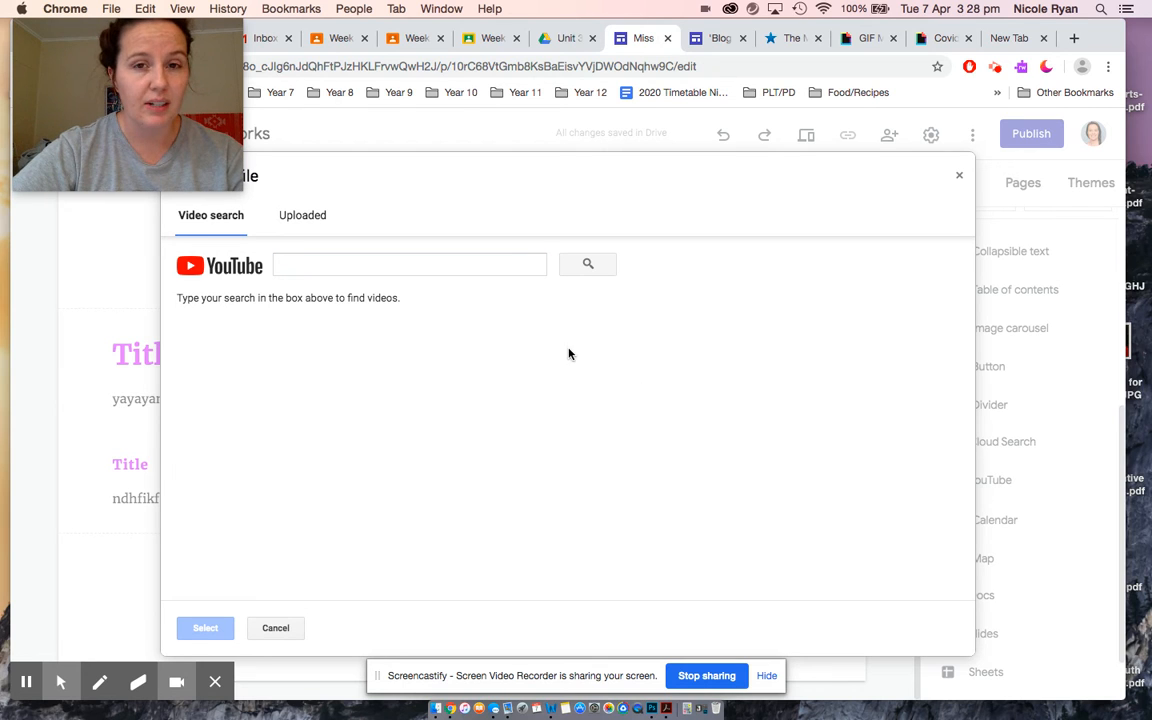
{"action": "left_click", "coordinate": [959, 179]}
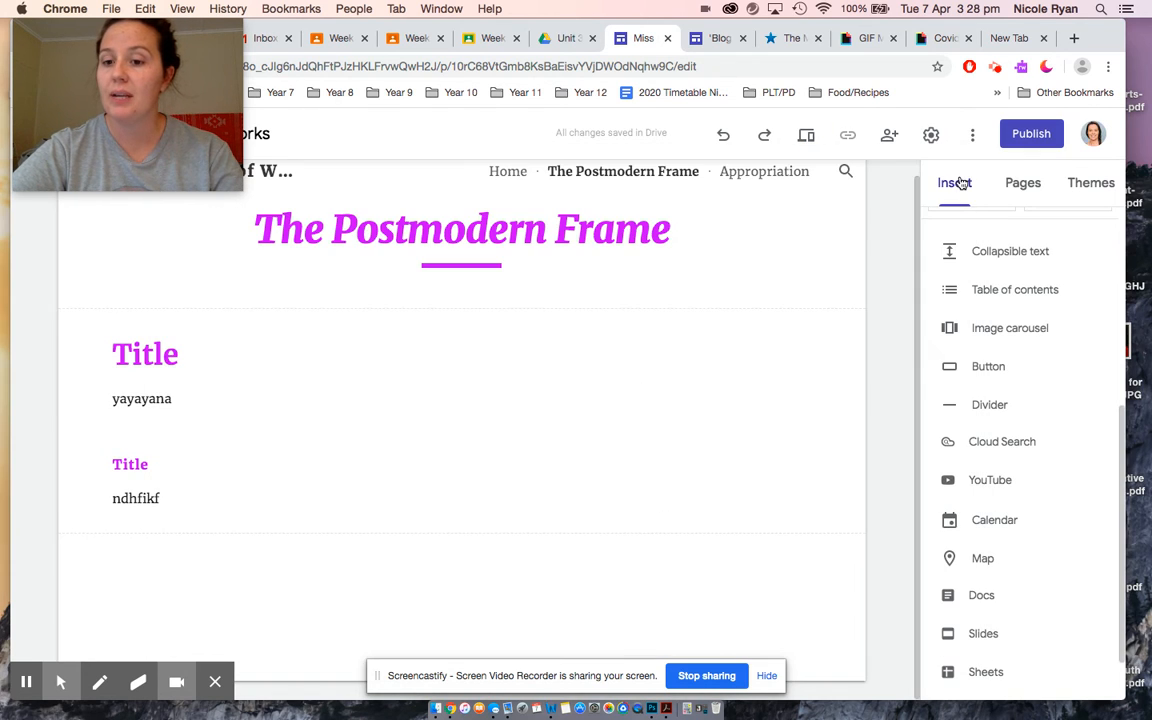
{"action": "scroll", "coordinate": [1000, 545], "scroll_direction": "down", "scroll_amount": 1}
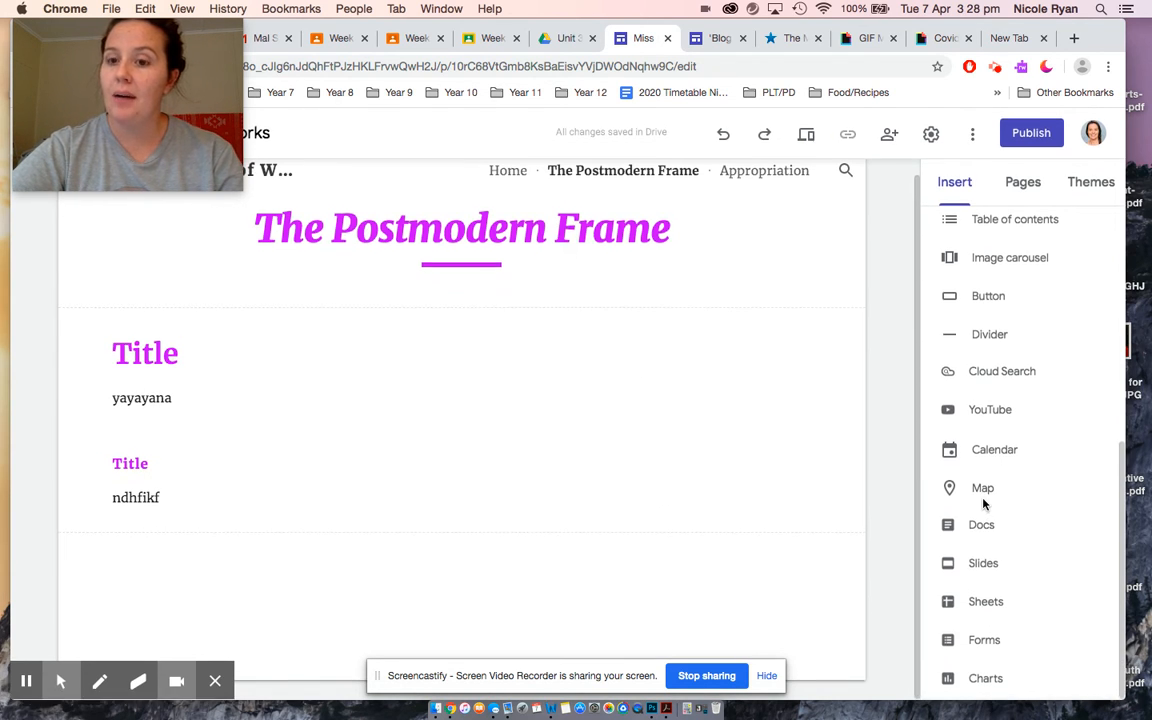
{"action": "scroll", "coordinate": [984, 505], "scroll_direction": "up", "scroll_amount": 5}
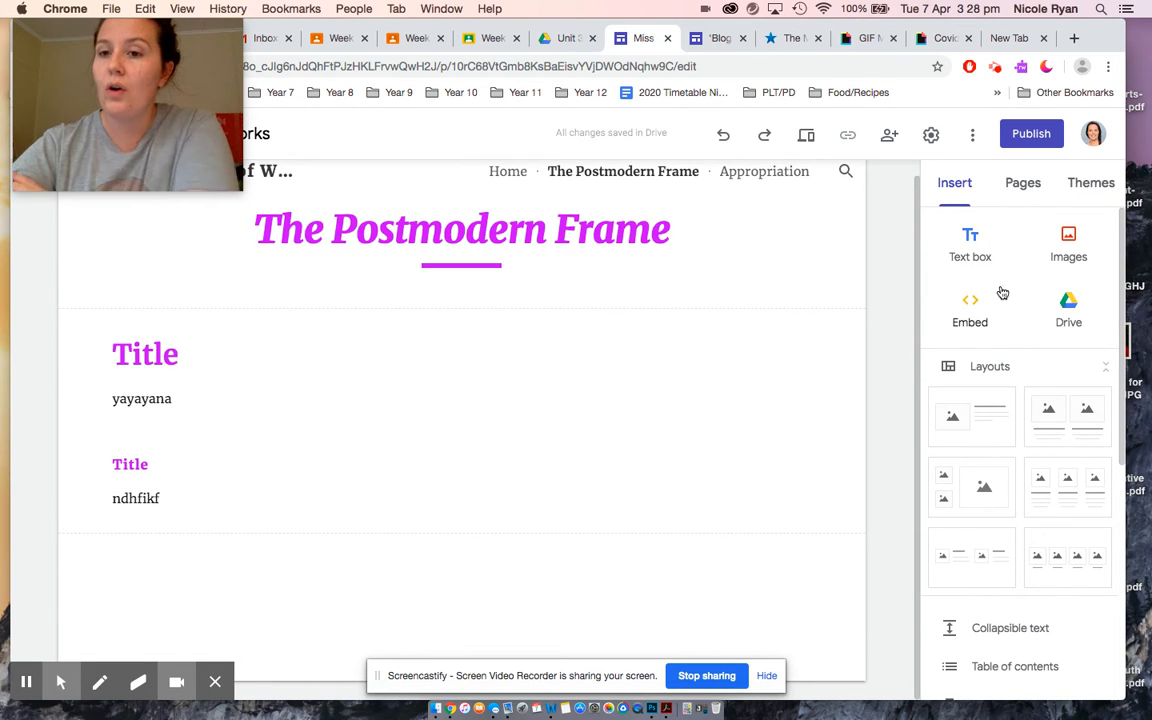
{"action": "left_click", "coordinate": [1023, 185]}
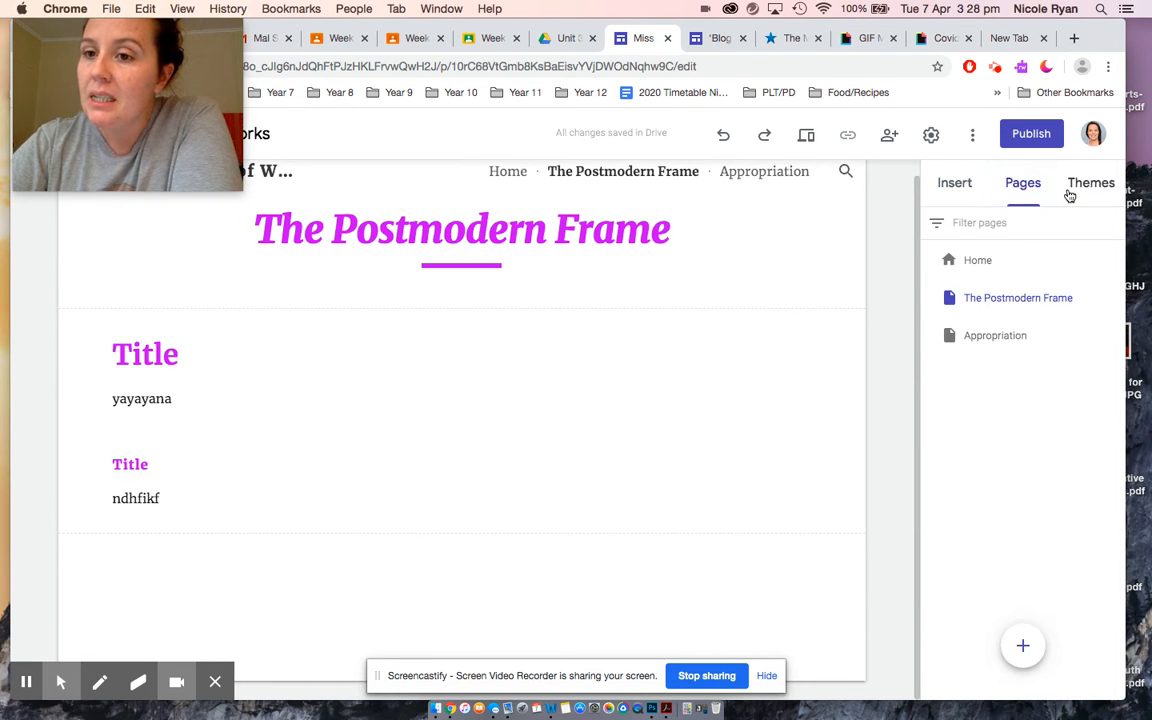
{"action": "left_click", "coordinate": [1070, 192]}
{"action": "left_click", "coordinate": [968, 184]}
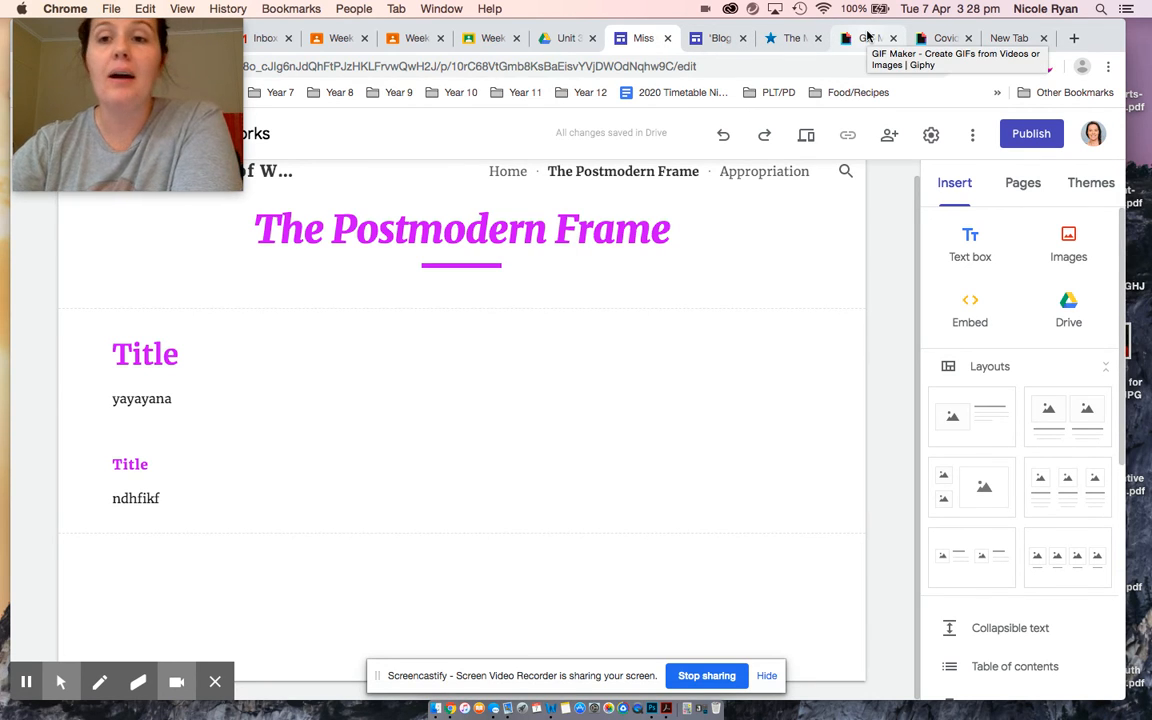
Step: Switch to GIPHY and copy the embed code of the "Self Isolation / Me" Covid GIF to the clipboard
{"action": "left_click", "coordinate": [940, 38]}
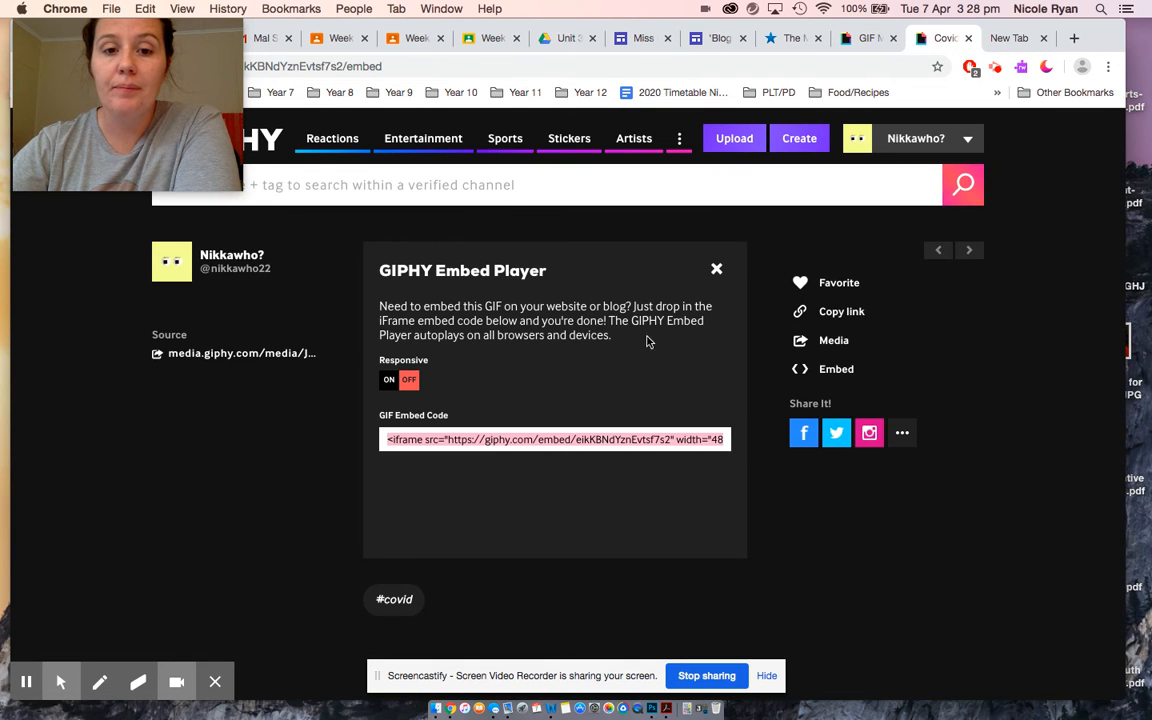
{"action": "left_click", "coordinate": [717, 270]}
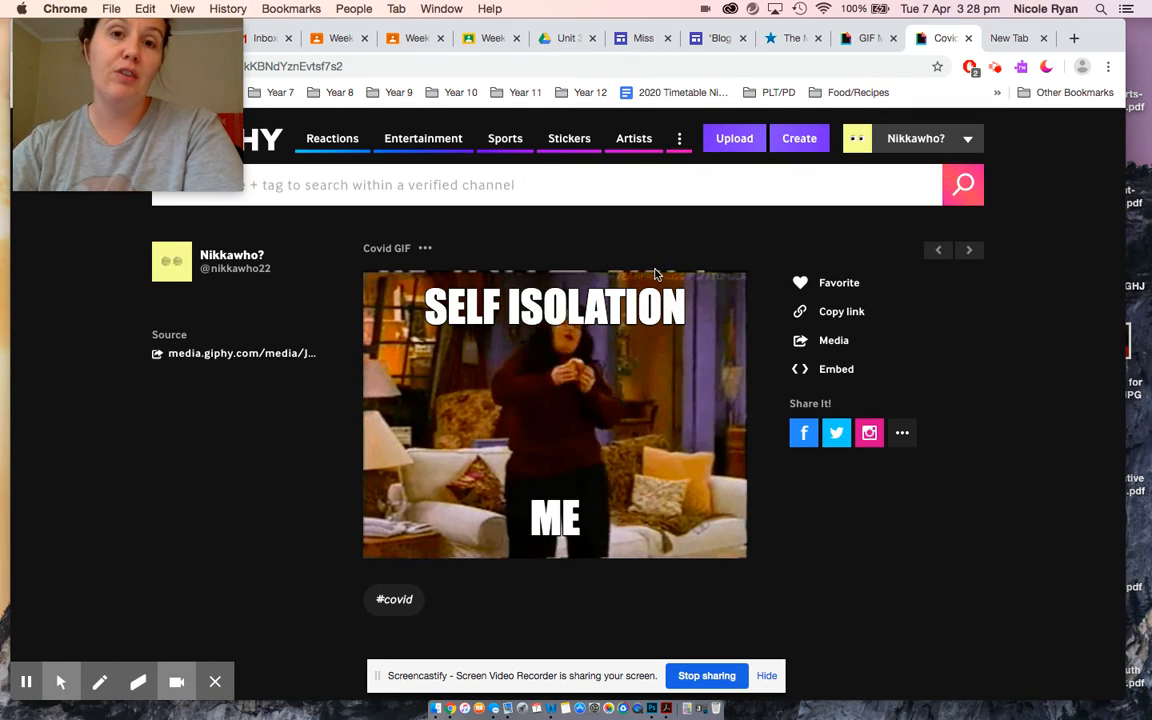
{"action": "left_click", "coordinate": [838, 371]}
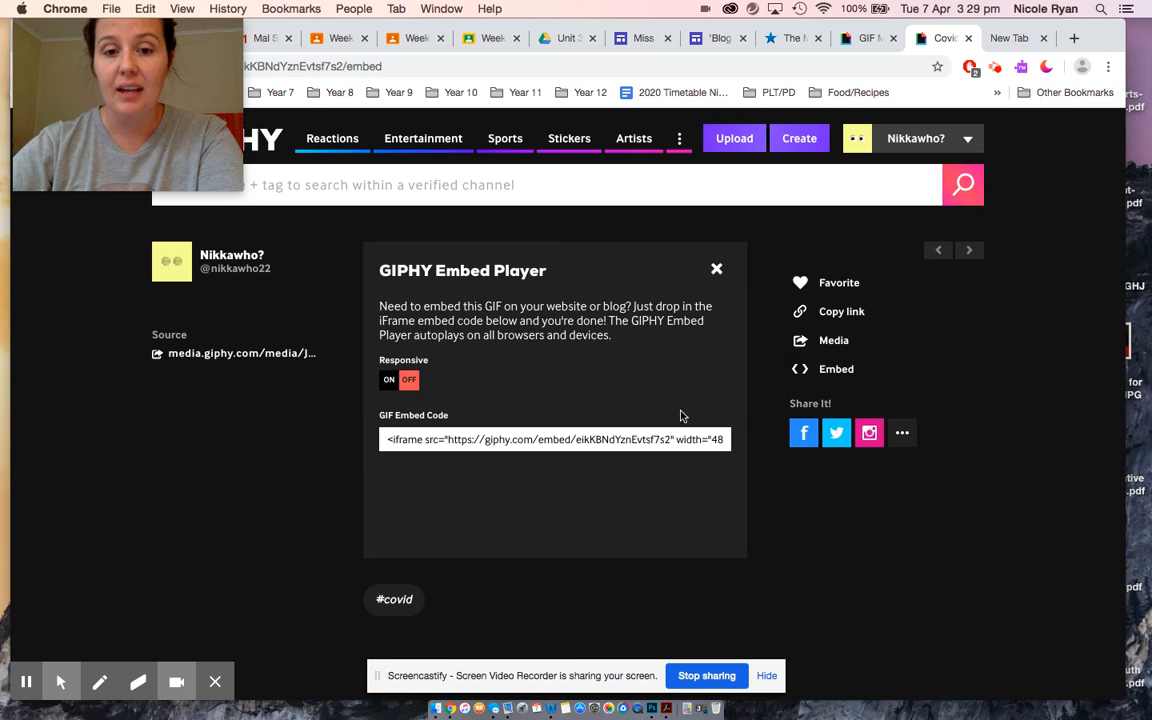
{"action": "left_click", "coordinate": [675, 442]}
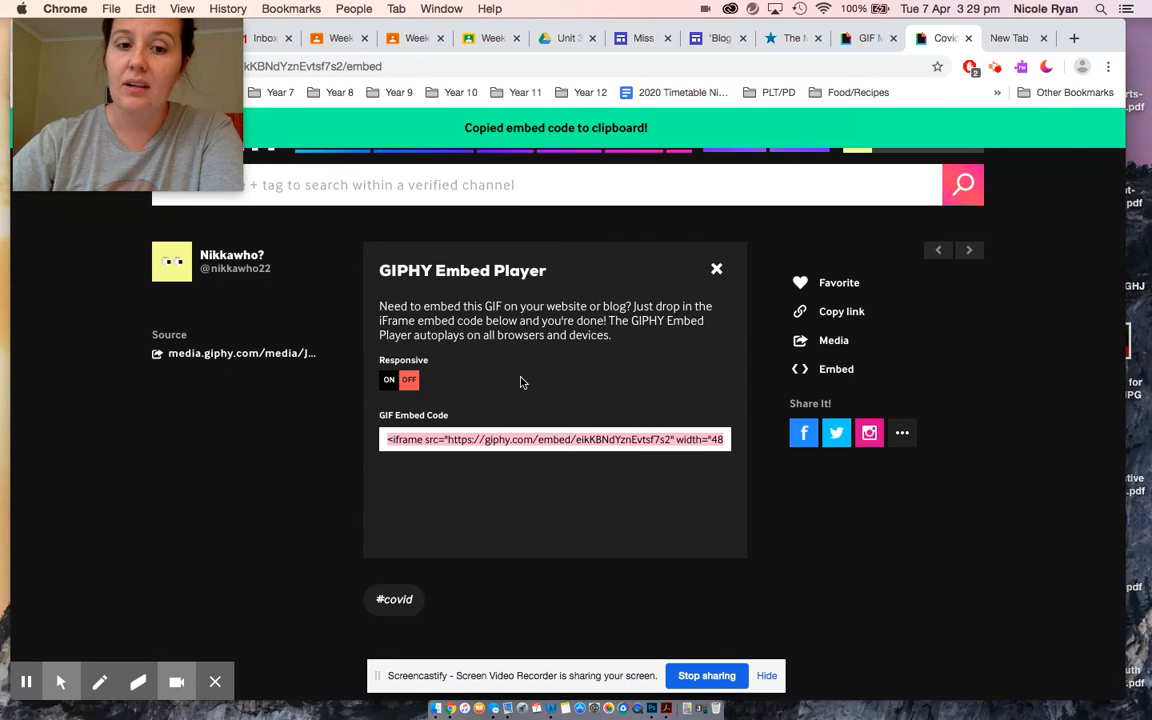
{"action": "left_click", "coordinate": [716, 271]}
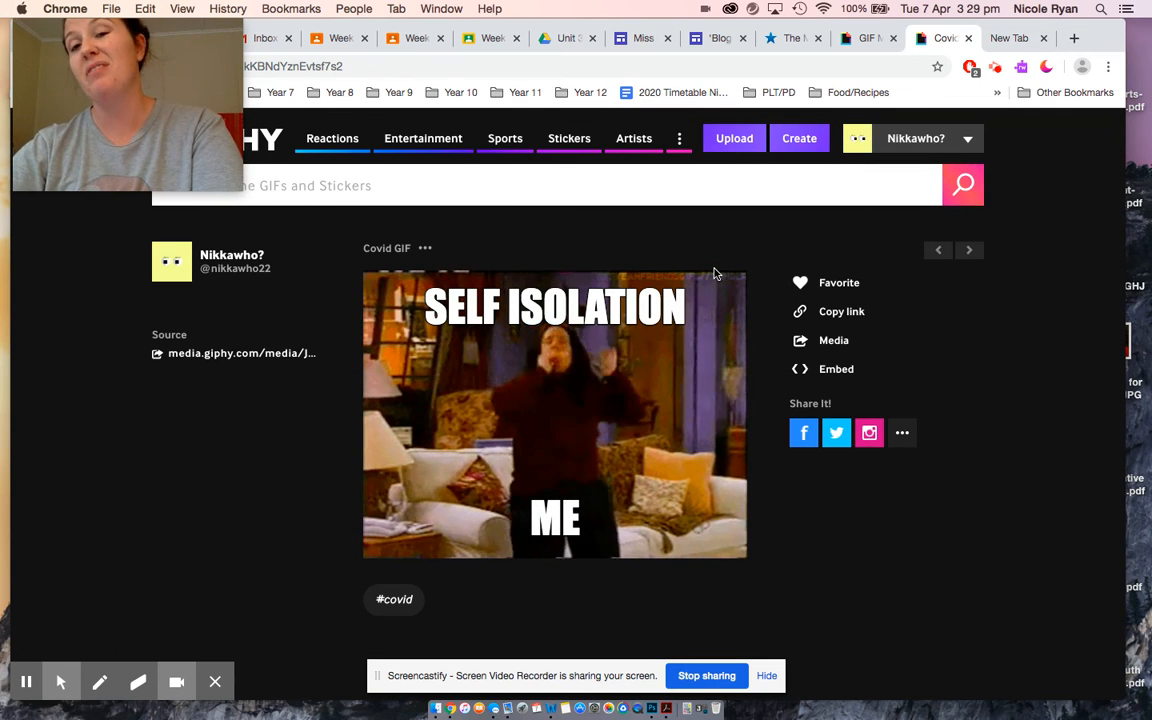
Step: Return to the new Google Sites blog and embed the GIF on The Postmodern Frame page using the copied embed code
{"action": "left_click", "coordinate": [712, 38]}
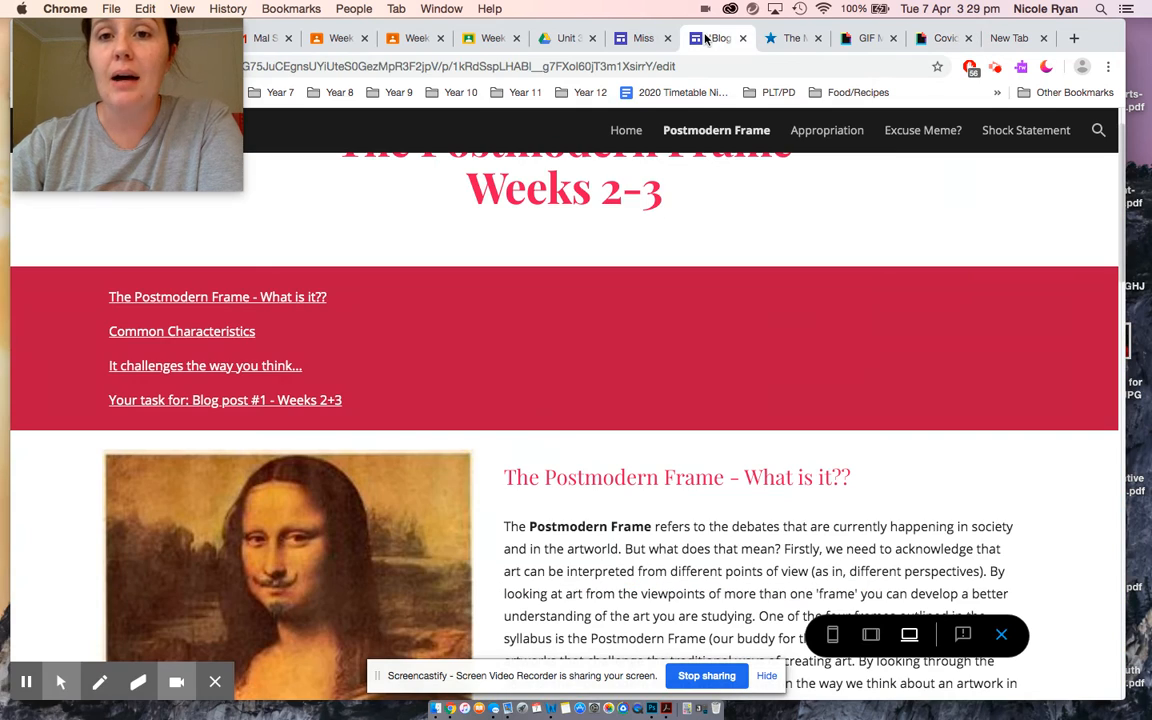
{"action": "left_click", "coordinate": [641, 38]}
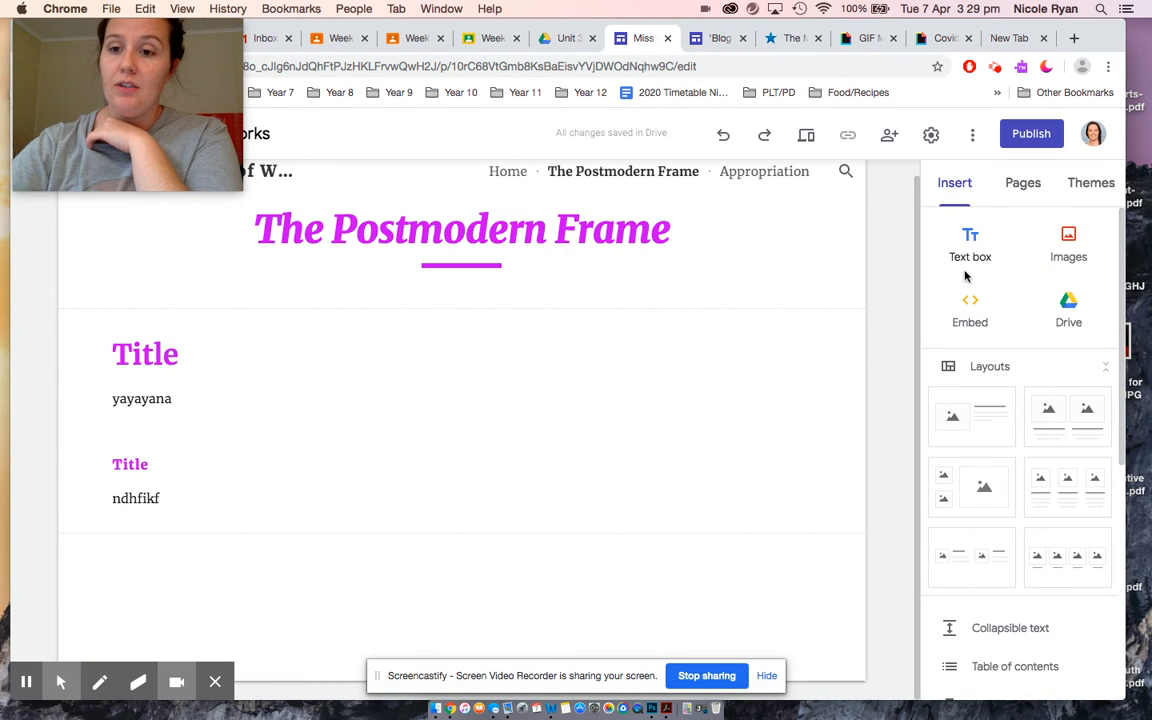
{"action": "left_click", "coordinate": [975, 311]}
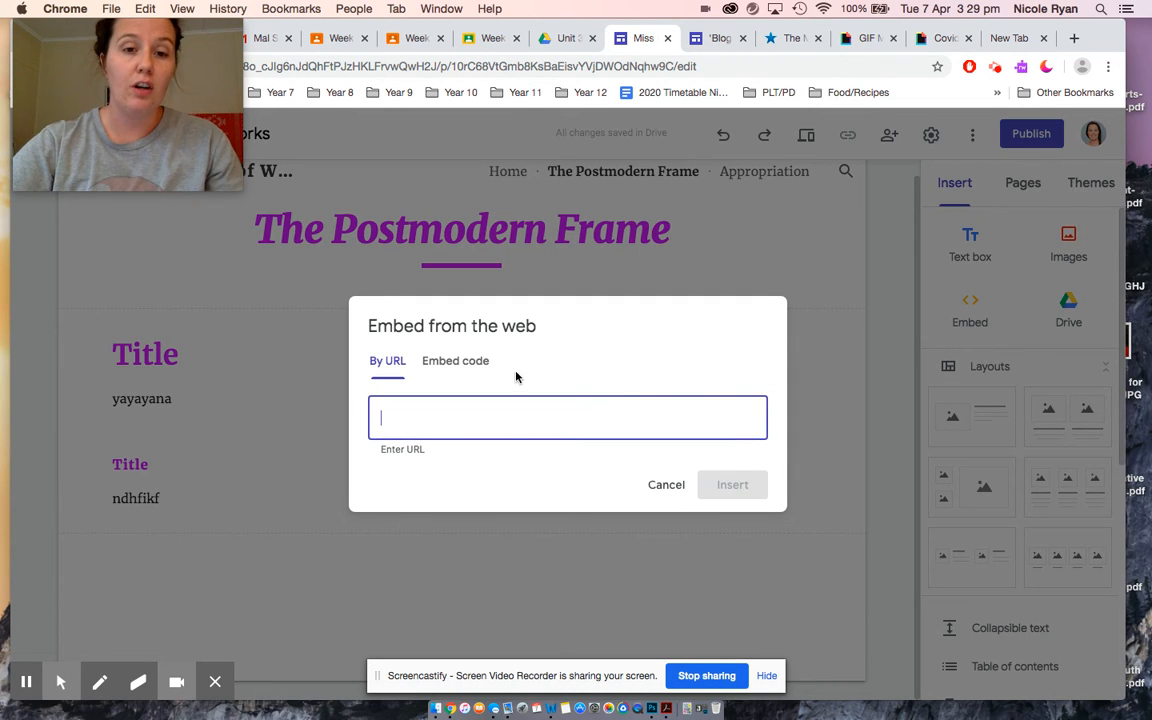
{"action": "left_click", "coordinate": [463, 361]}
{"action": "key", "text": "super+v"}
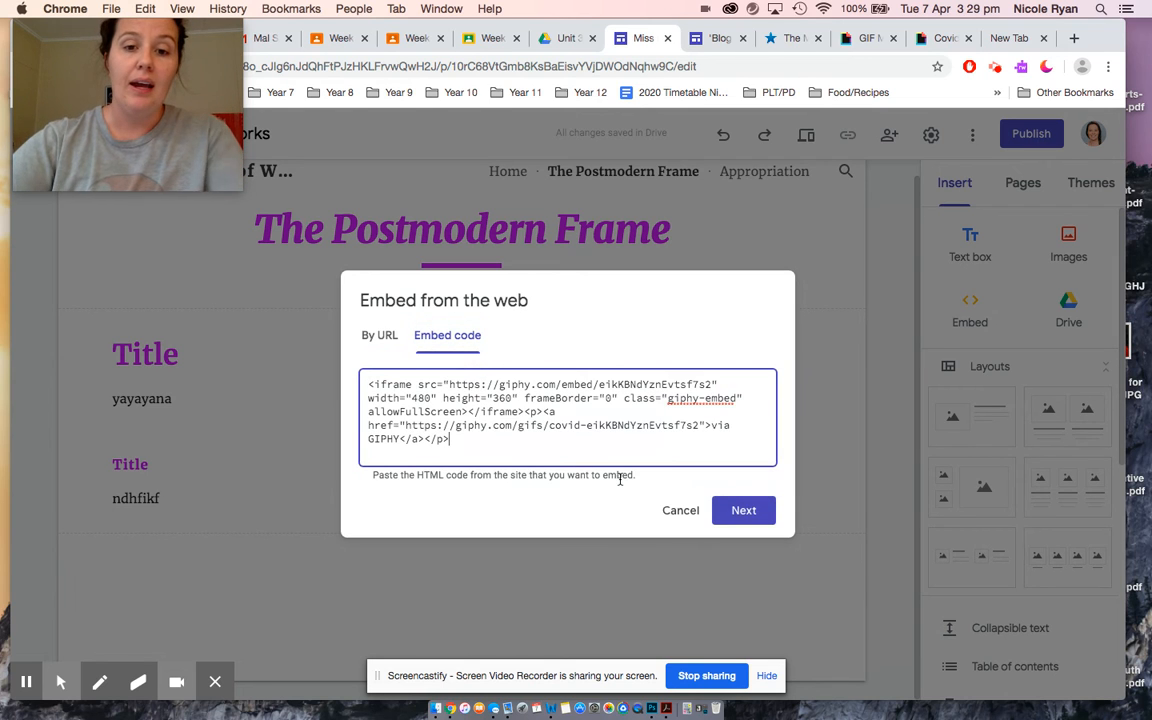
{"action": "left_click", "coordinate": [723, 513]}
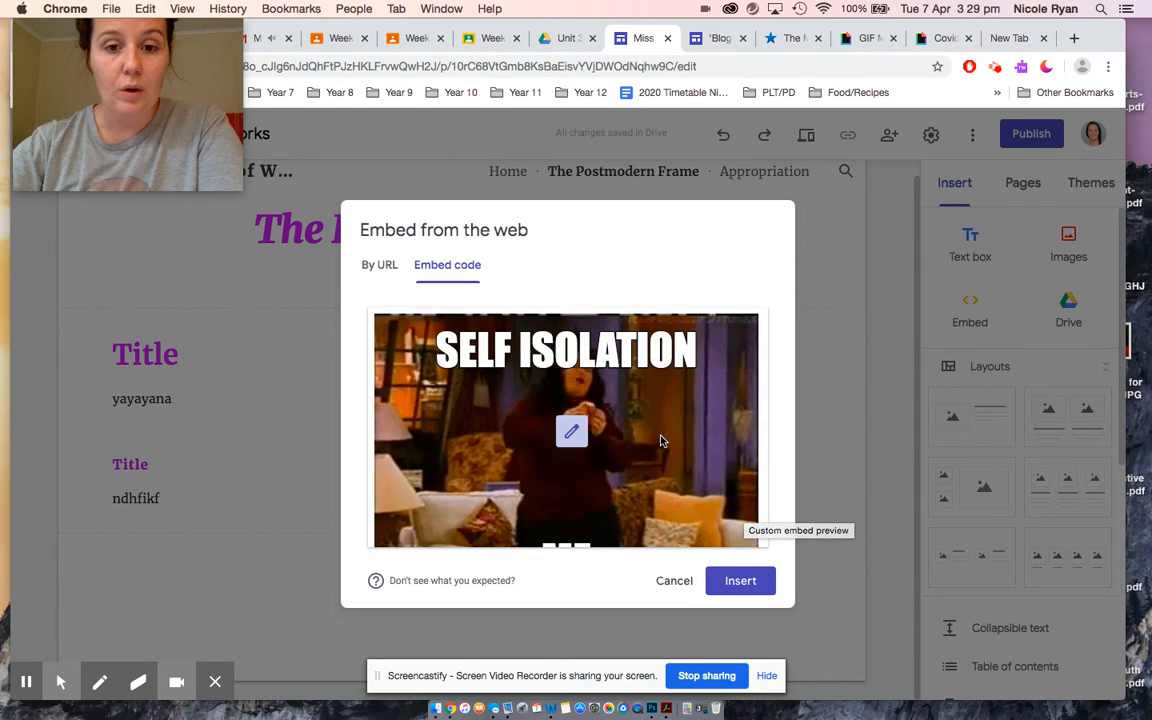
{"action": "left_click", "coordinate": [738, 580]}
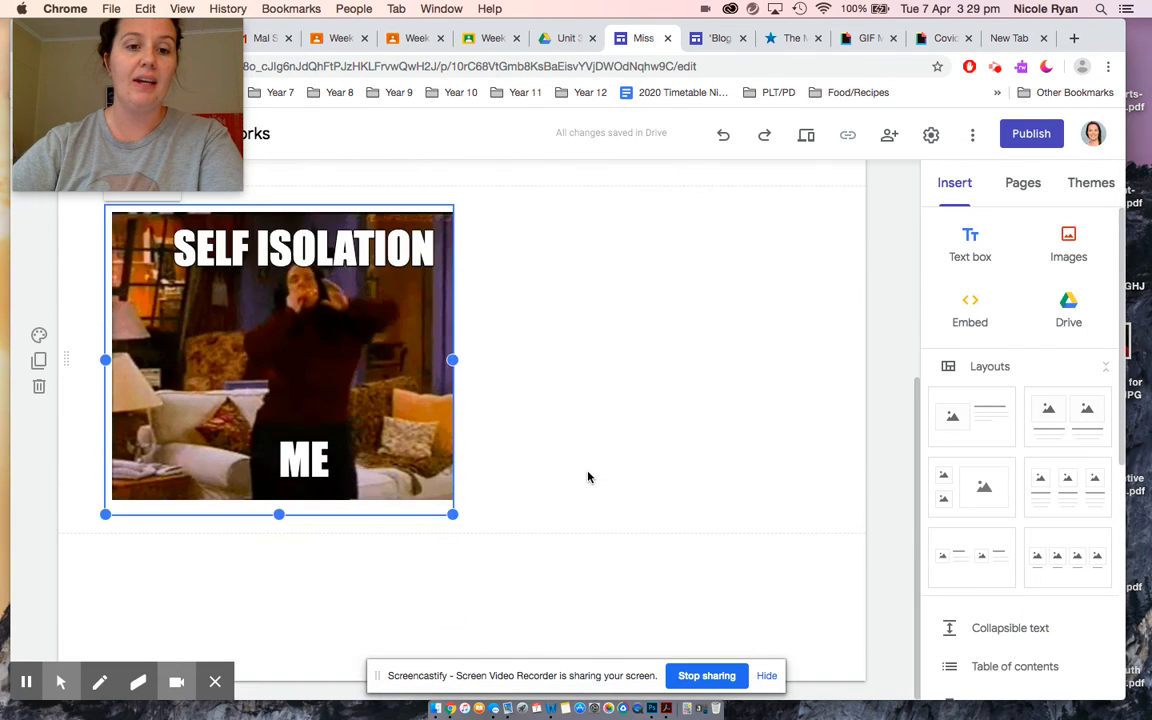
Step: Place the embedded GIF beside the Title text block, to the left of the text, and enlarge it to show more of the image
{"action": "left_click_drag", "start_coordinate": [360, 492], "coordinate": [118, 298]}
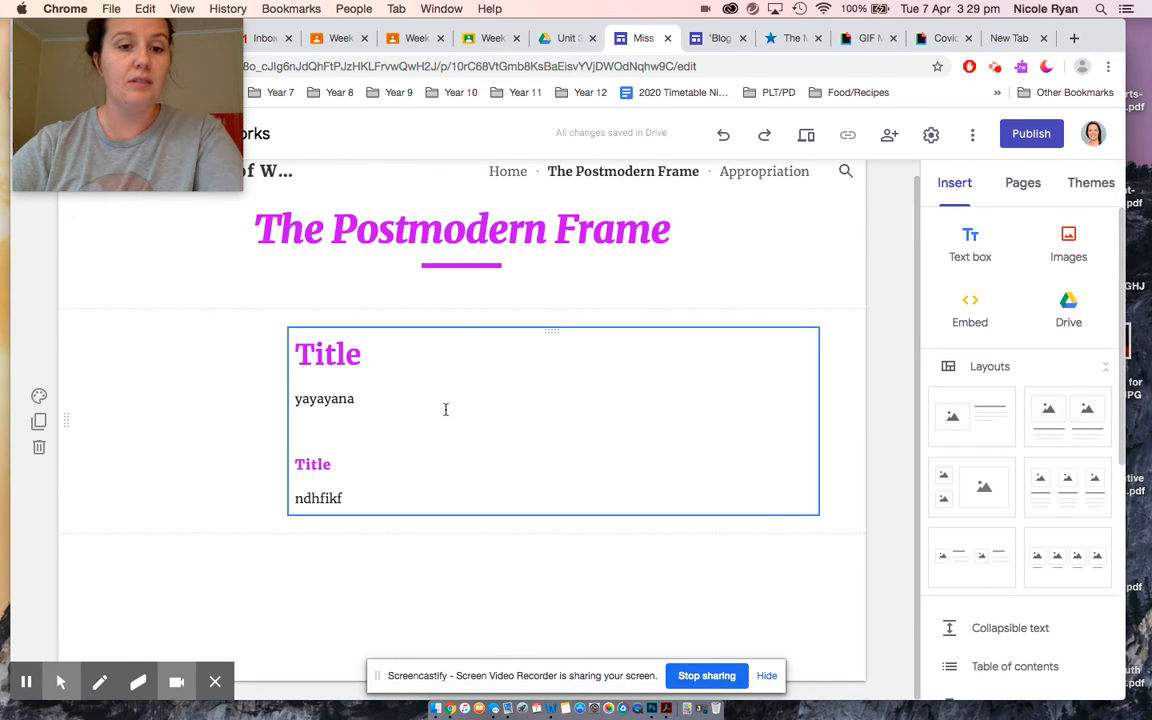
{"action": "left_click", "coordinate": [197, 425]}
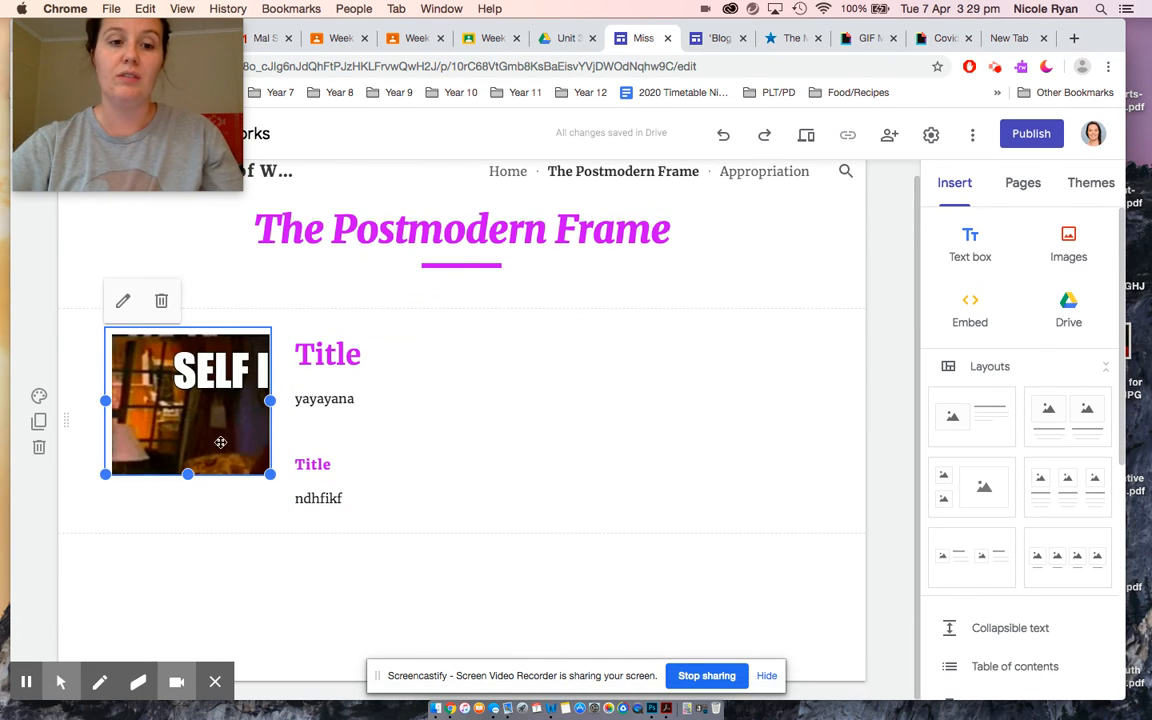
{"action": "left_click_drag", "start_coordinate": [268, 476], "coordinate": [399, 545]}
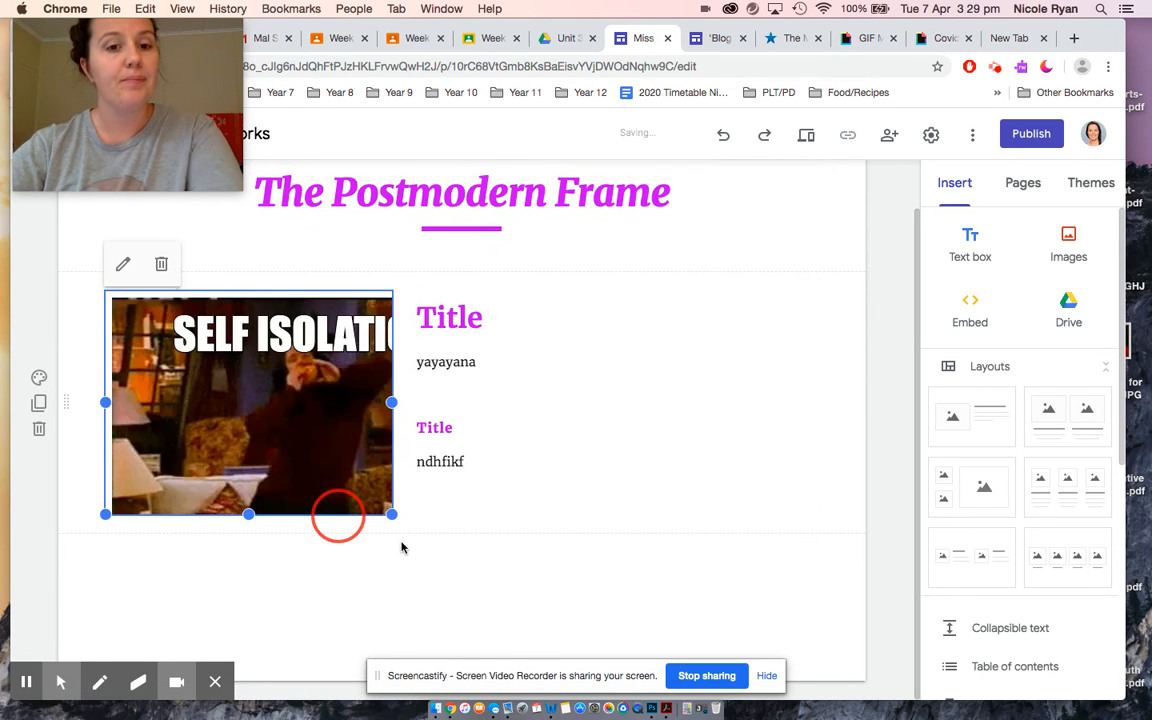
{"action": "left_click", "coordinate": [507, 365]}
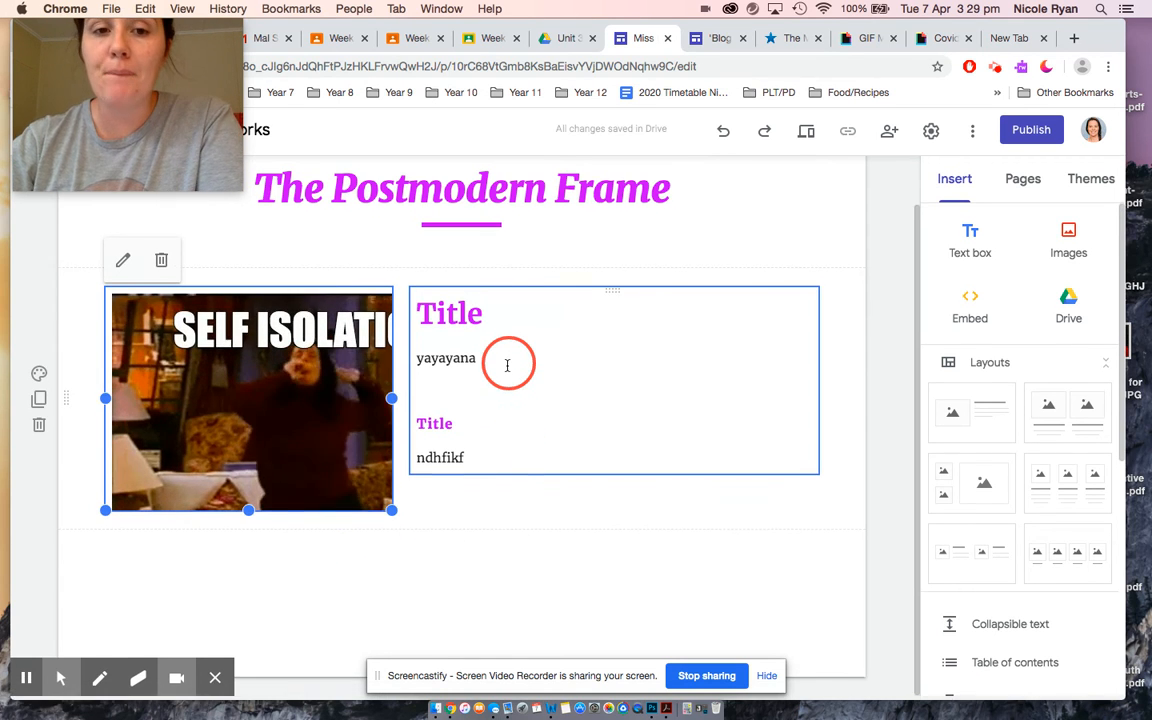
{"action": "scroll", "coordinate": [507, 365], "scroll_direction": "up", "scroll_amount": 1}
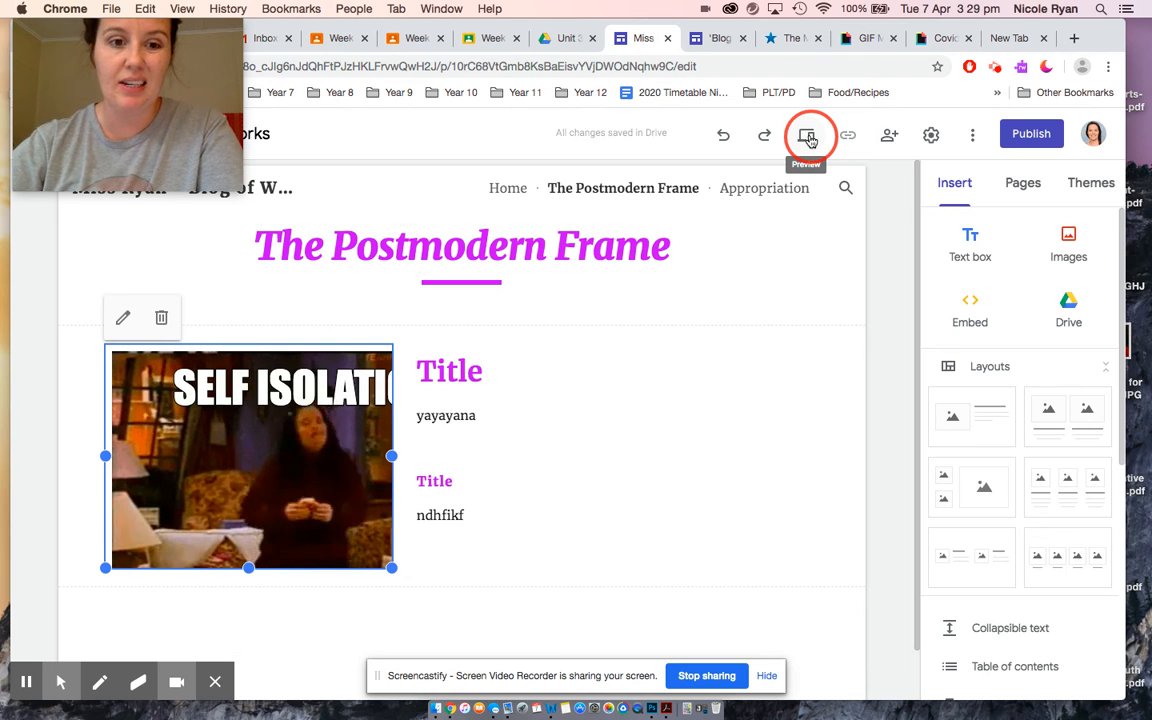
{"action": "left_click_drag", "start_coordinate": [391, 567], "coordinate": [470, 596]}
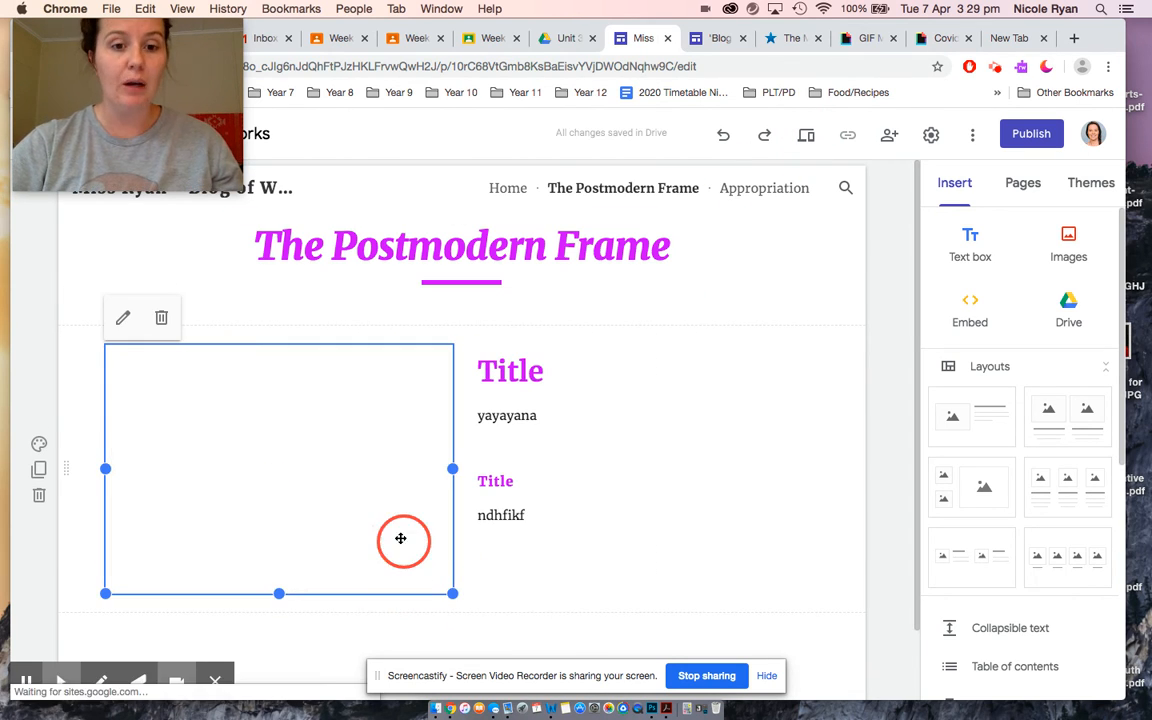
Step: Preview the site, check the Appropriation, Home and The Postmodern Frame pages, and return to editing
{"action": "left_click", "coordinate": [806, 139]}
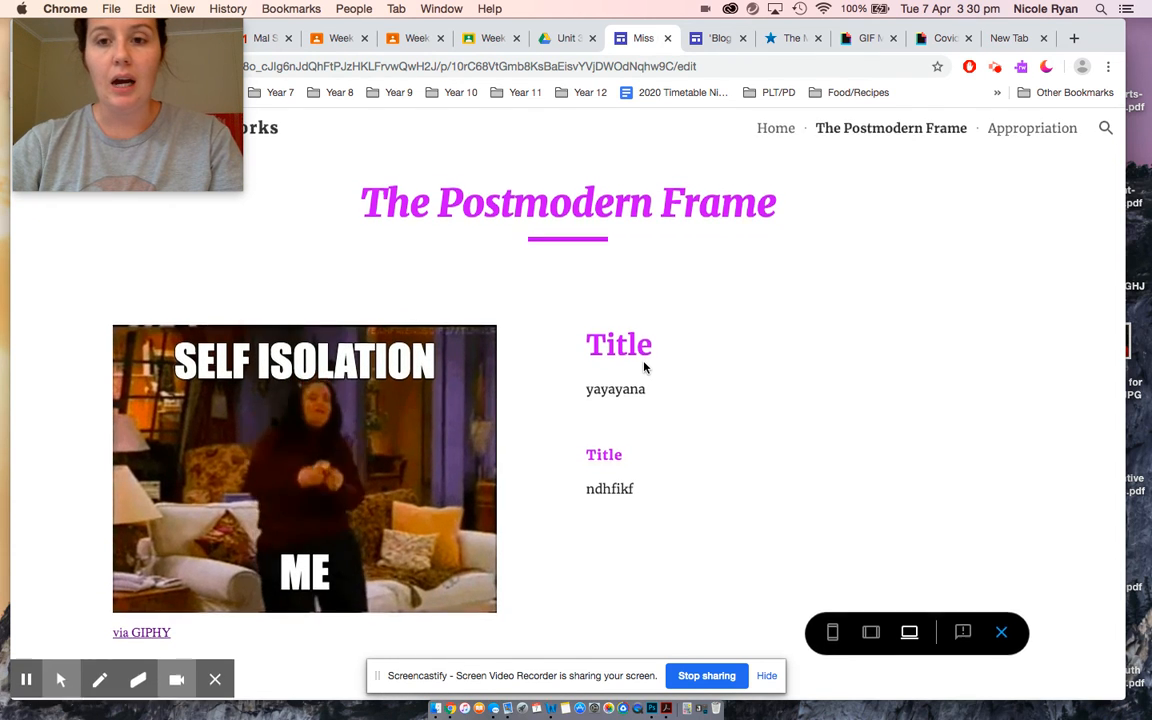
{"action": "left_click", "coordinate": [1034, 133]}
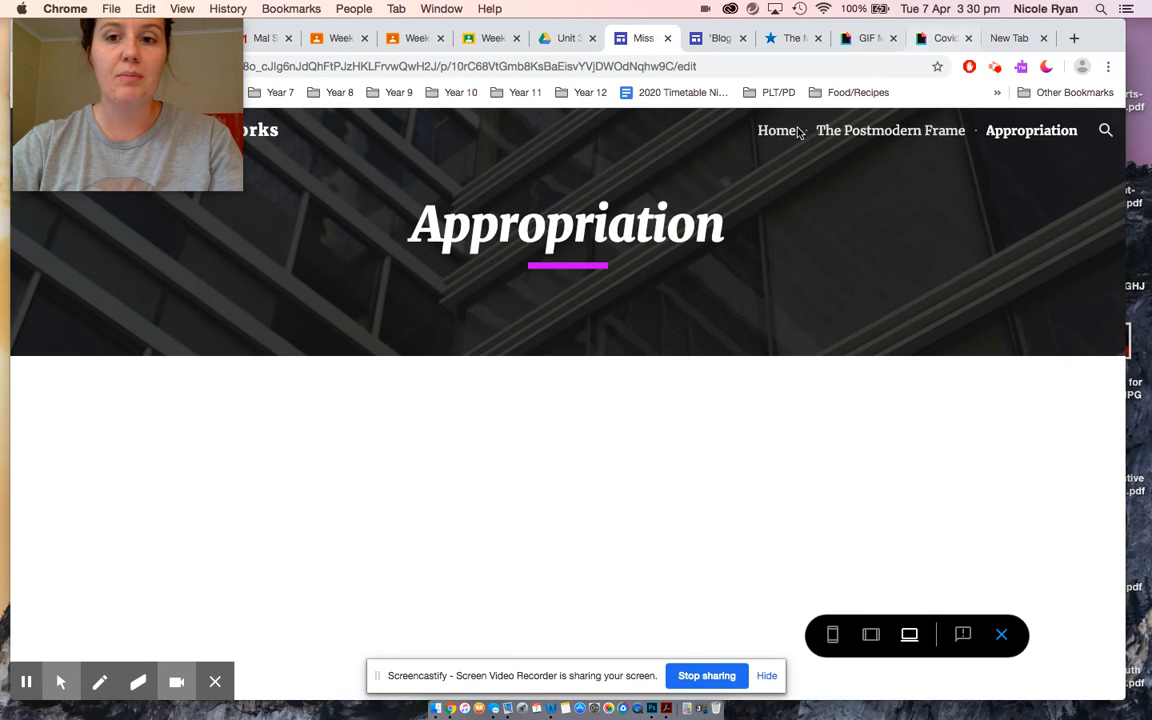
{"action": "left_click", "coordinate": [779, 130]}
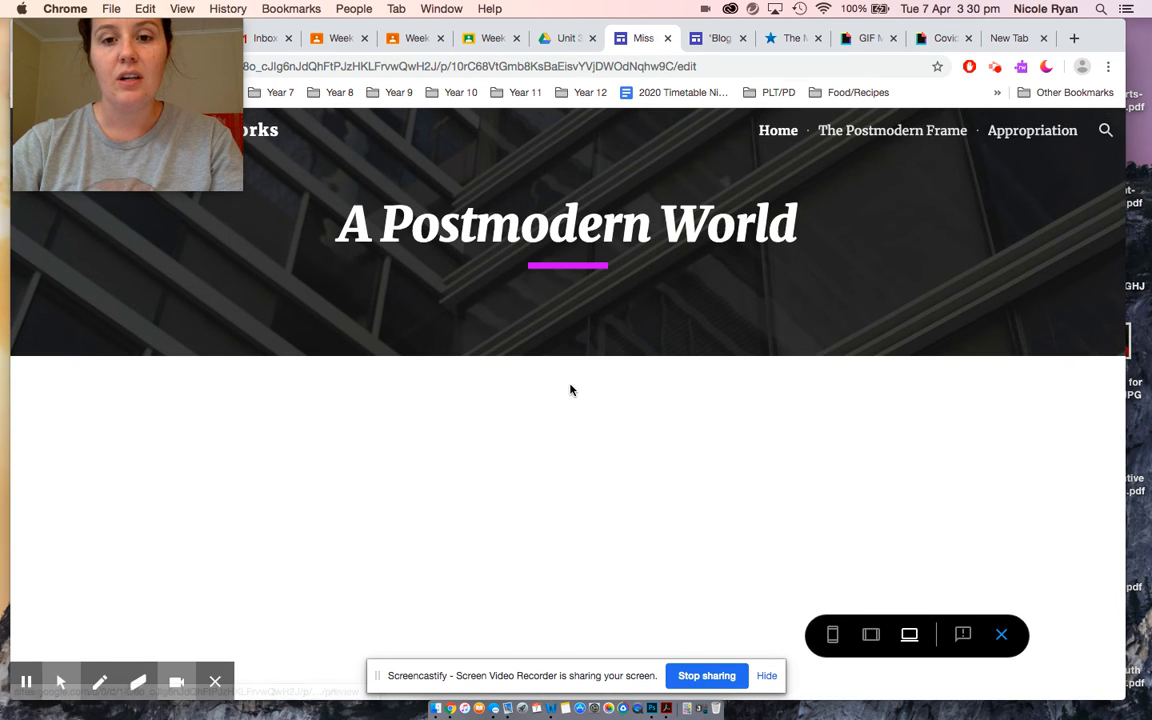
{"action": "left_click", "coordinate": [879, 134]}
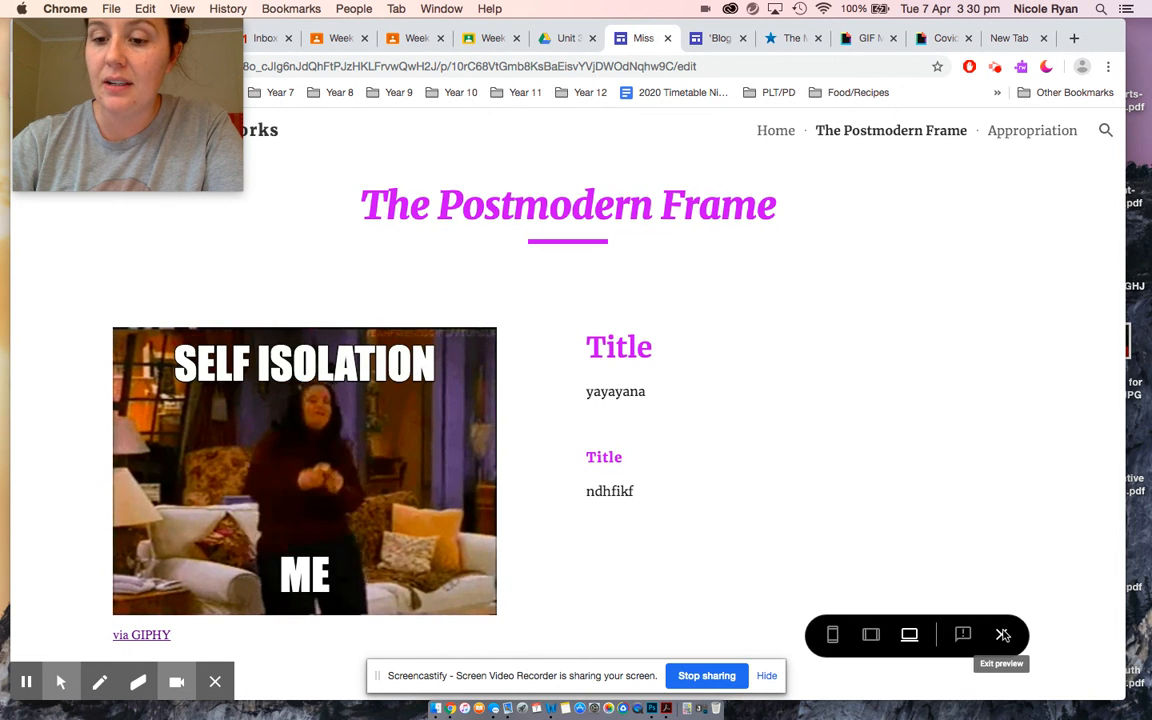
{"action": "left_click", "coordinate": [1000, 632]}
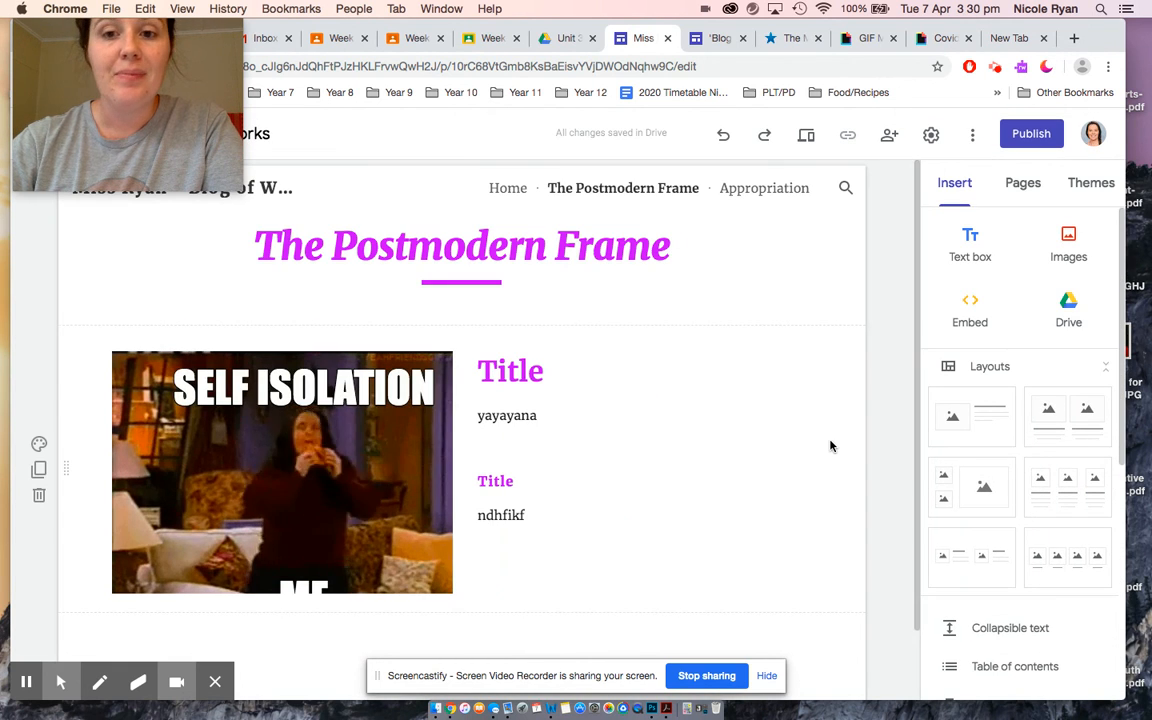
Step: Add 13 to the end of the suggested web address and publish the site
{"action": "left_click", "coordinate": [1021, 137]}
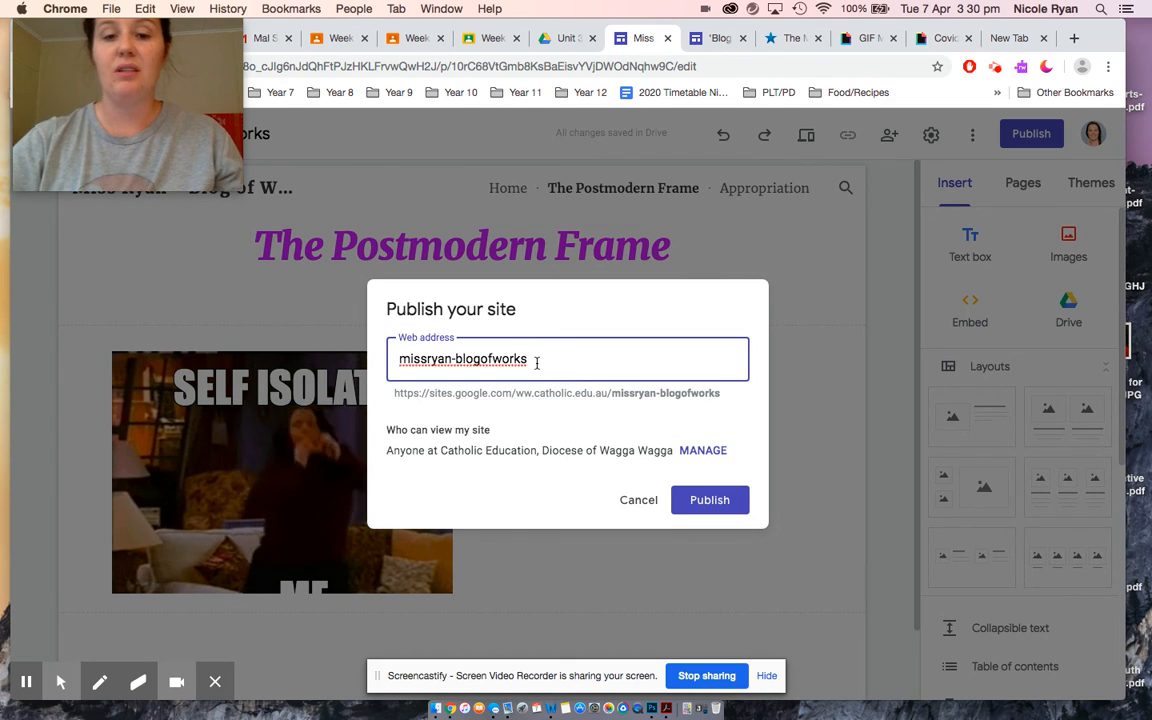
{"action": "type", "text": "13"}
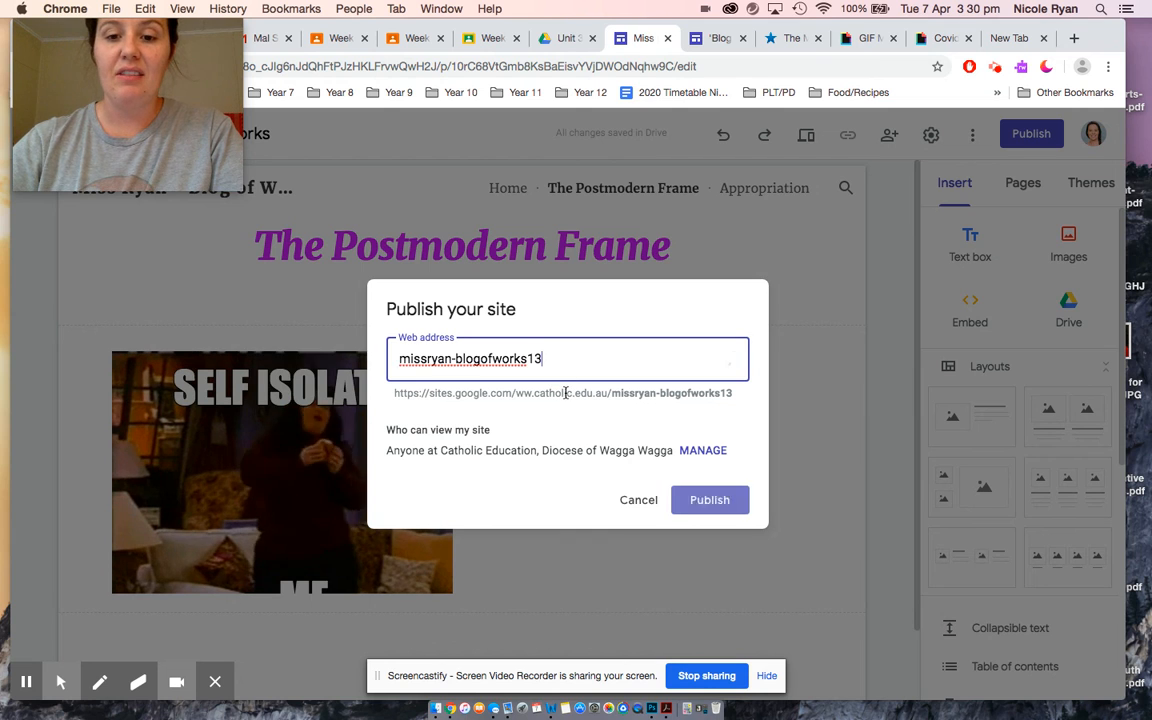
{"action": "left_click", "coordinate": [712, 500]}
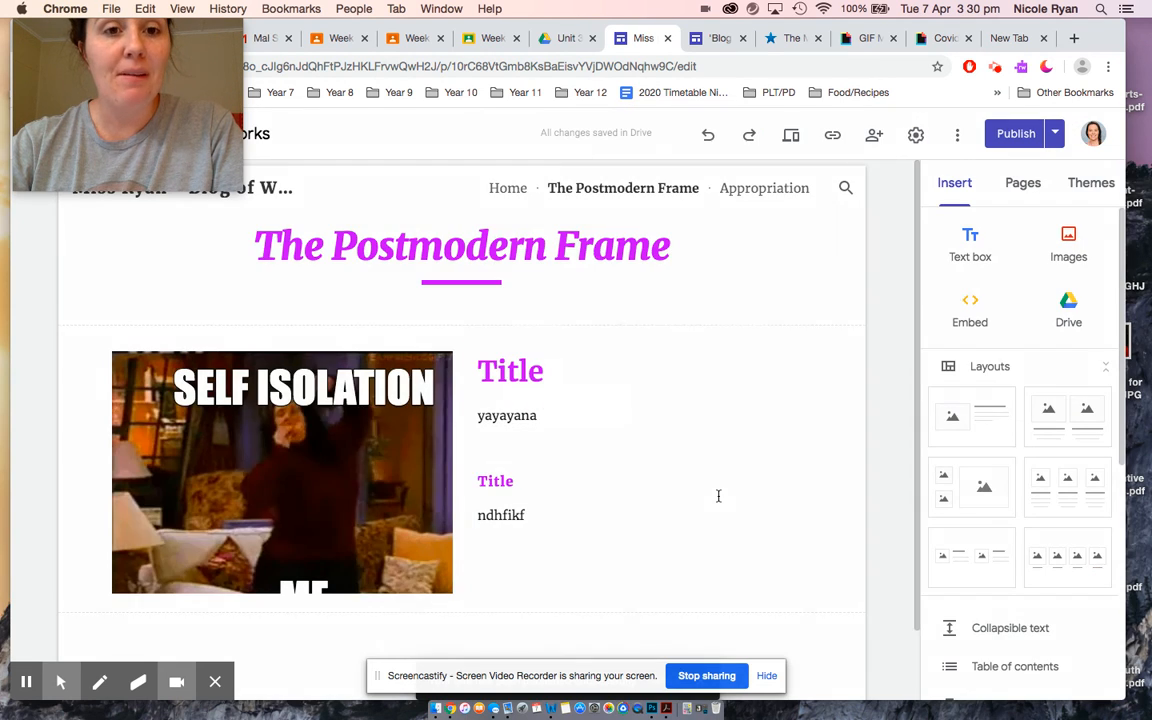